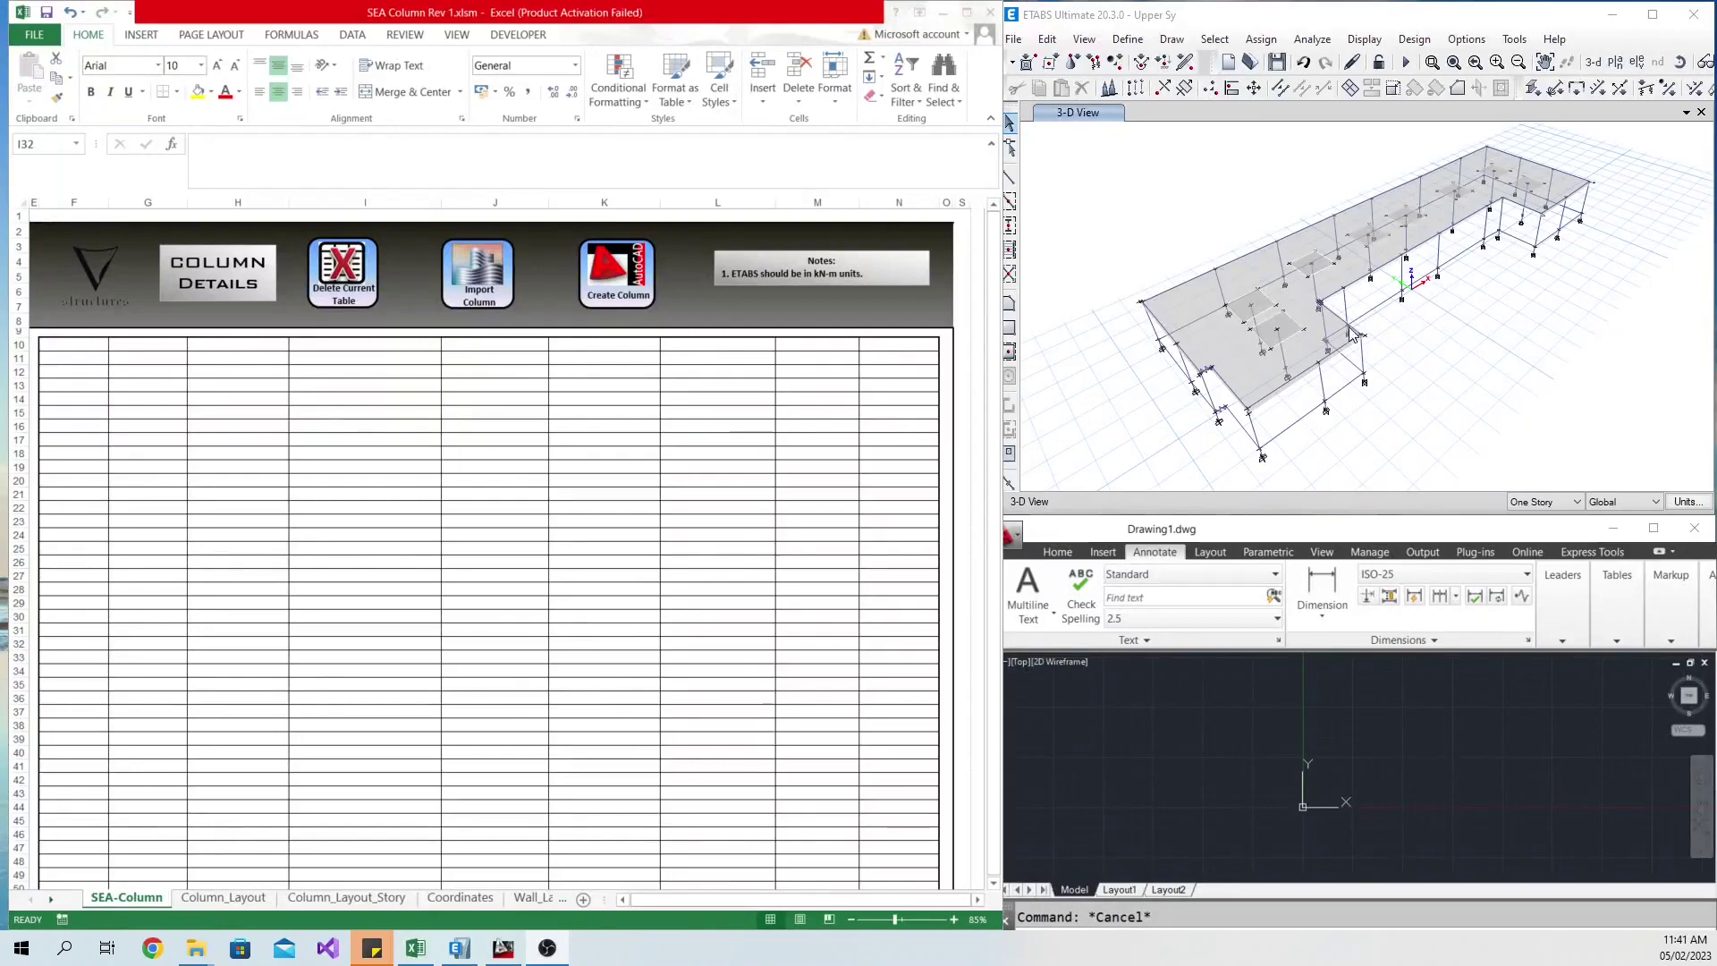
In ETABS, inspect the dimensions and reinforcement data of frame section C250X400-6T16, including its longitudinal bar counts, without changing anything.
click(1348, 325)
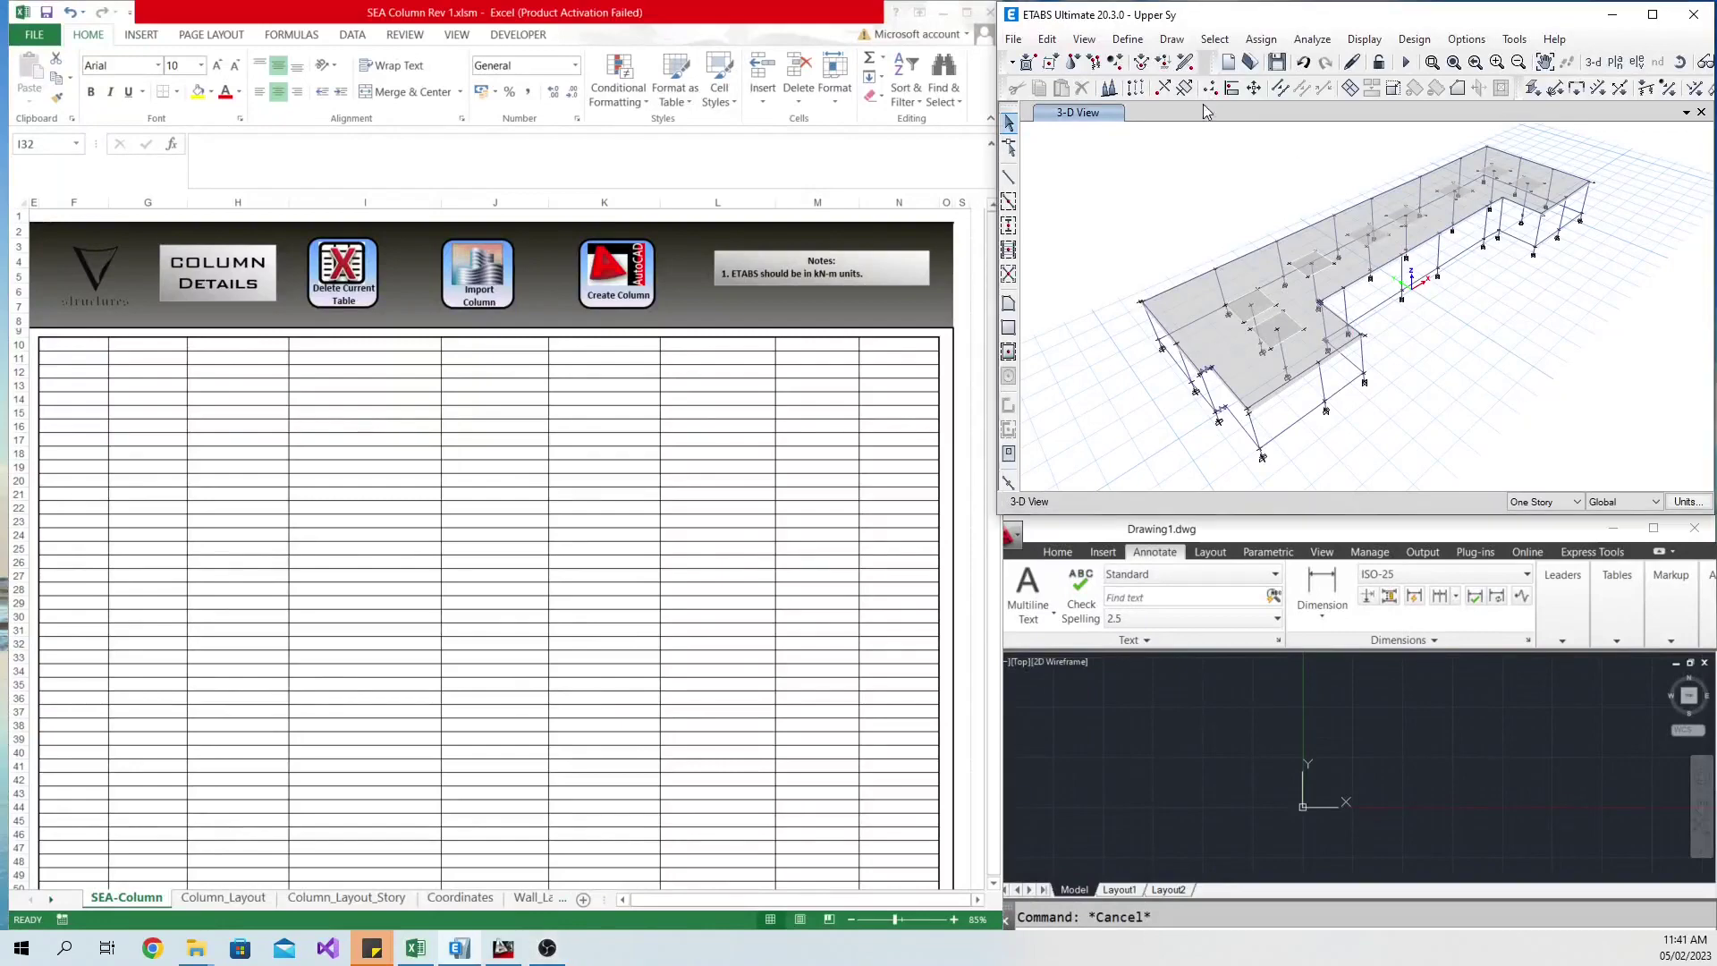
click(1128, 38)
mouse_move(1182, 88)
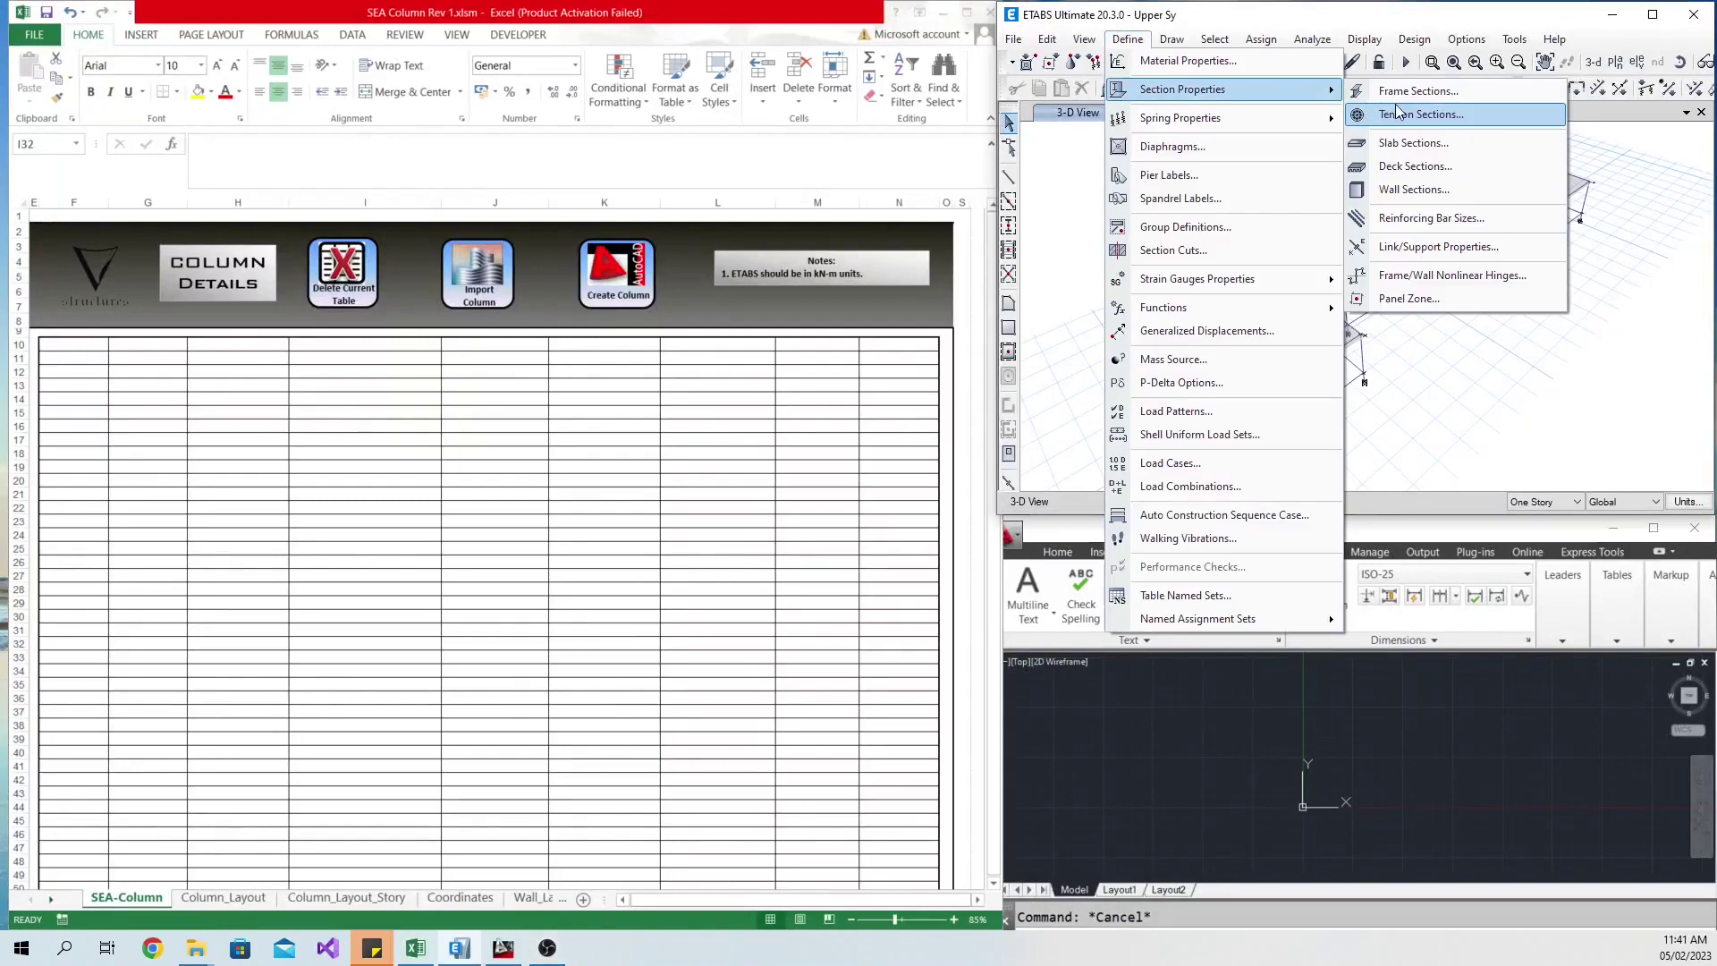
click(1408, 93)
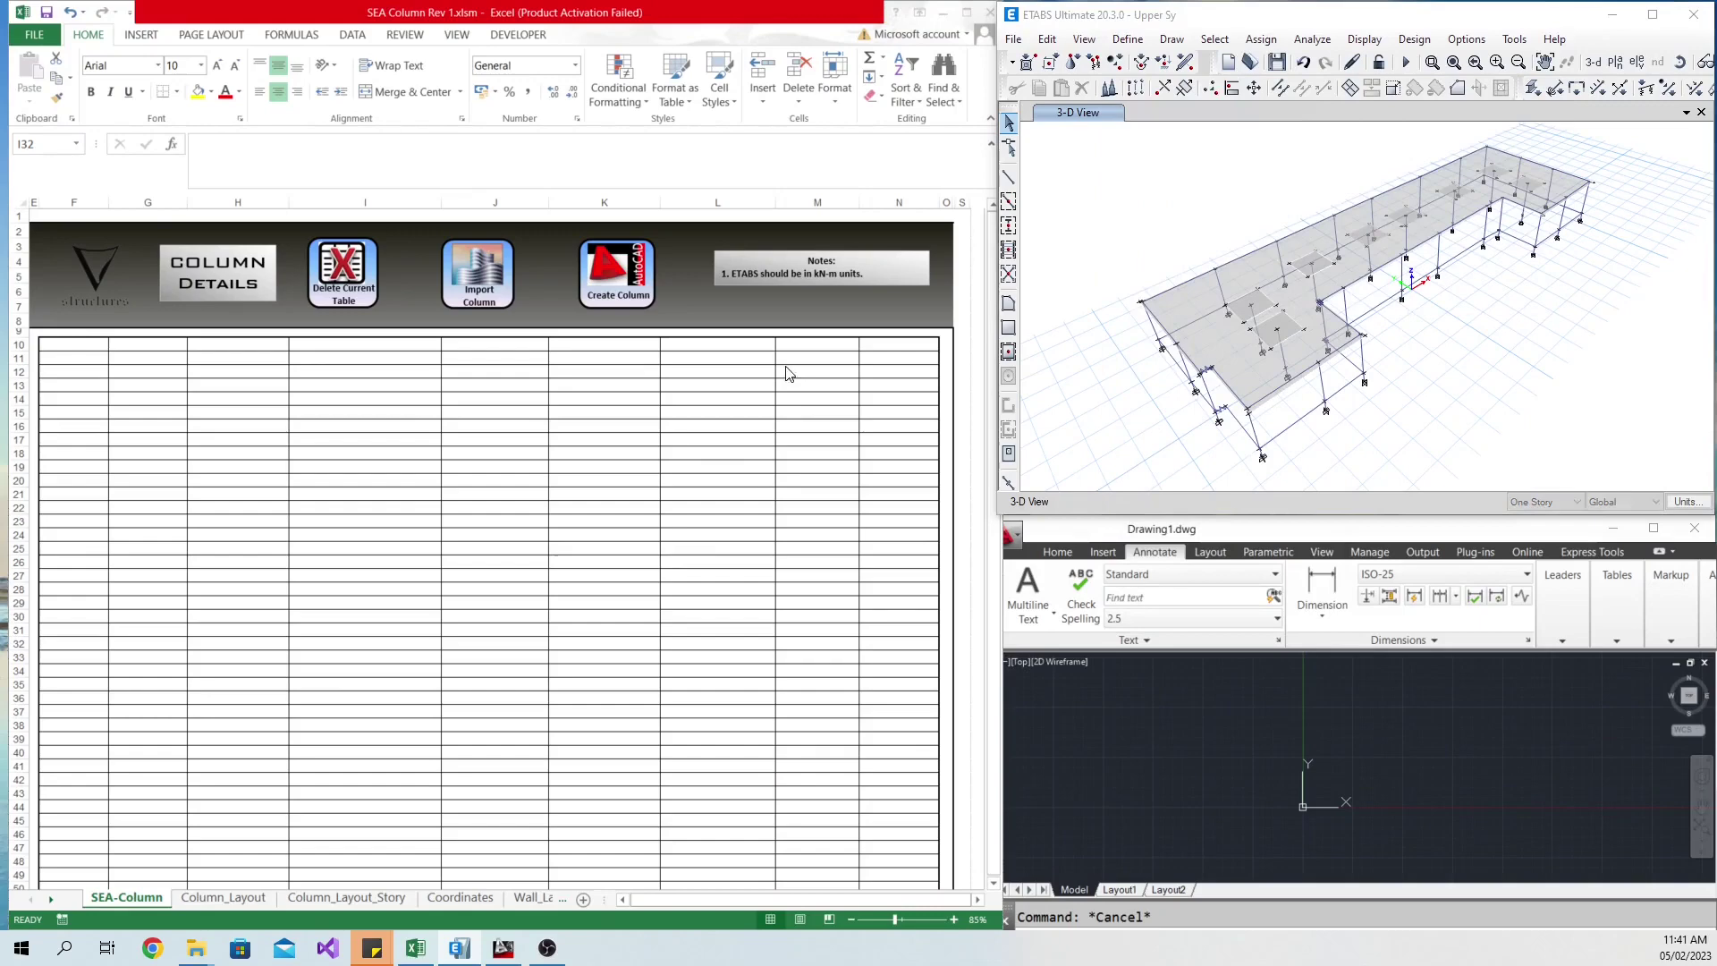
drag(715, 196, 1162, 118)
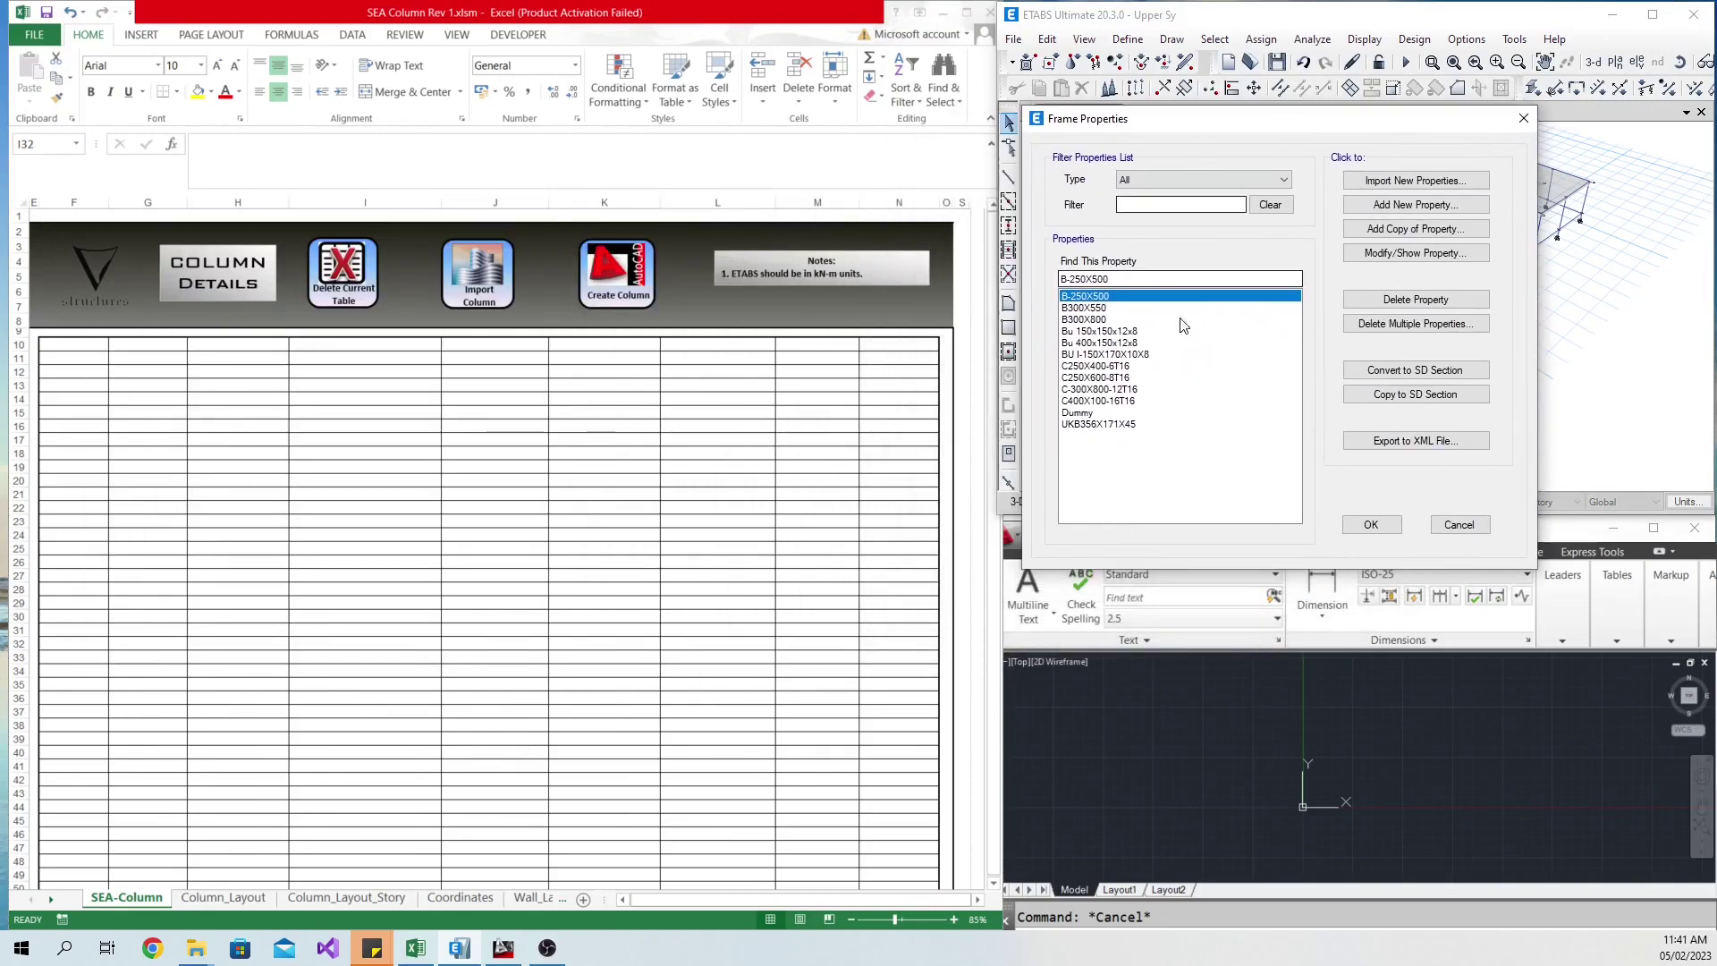
click(1135, 366)
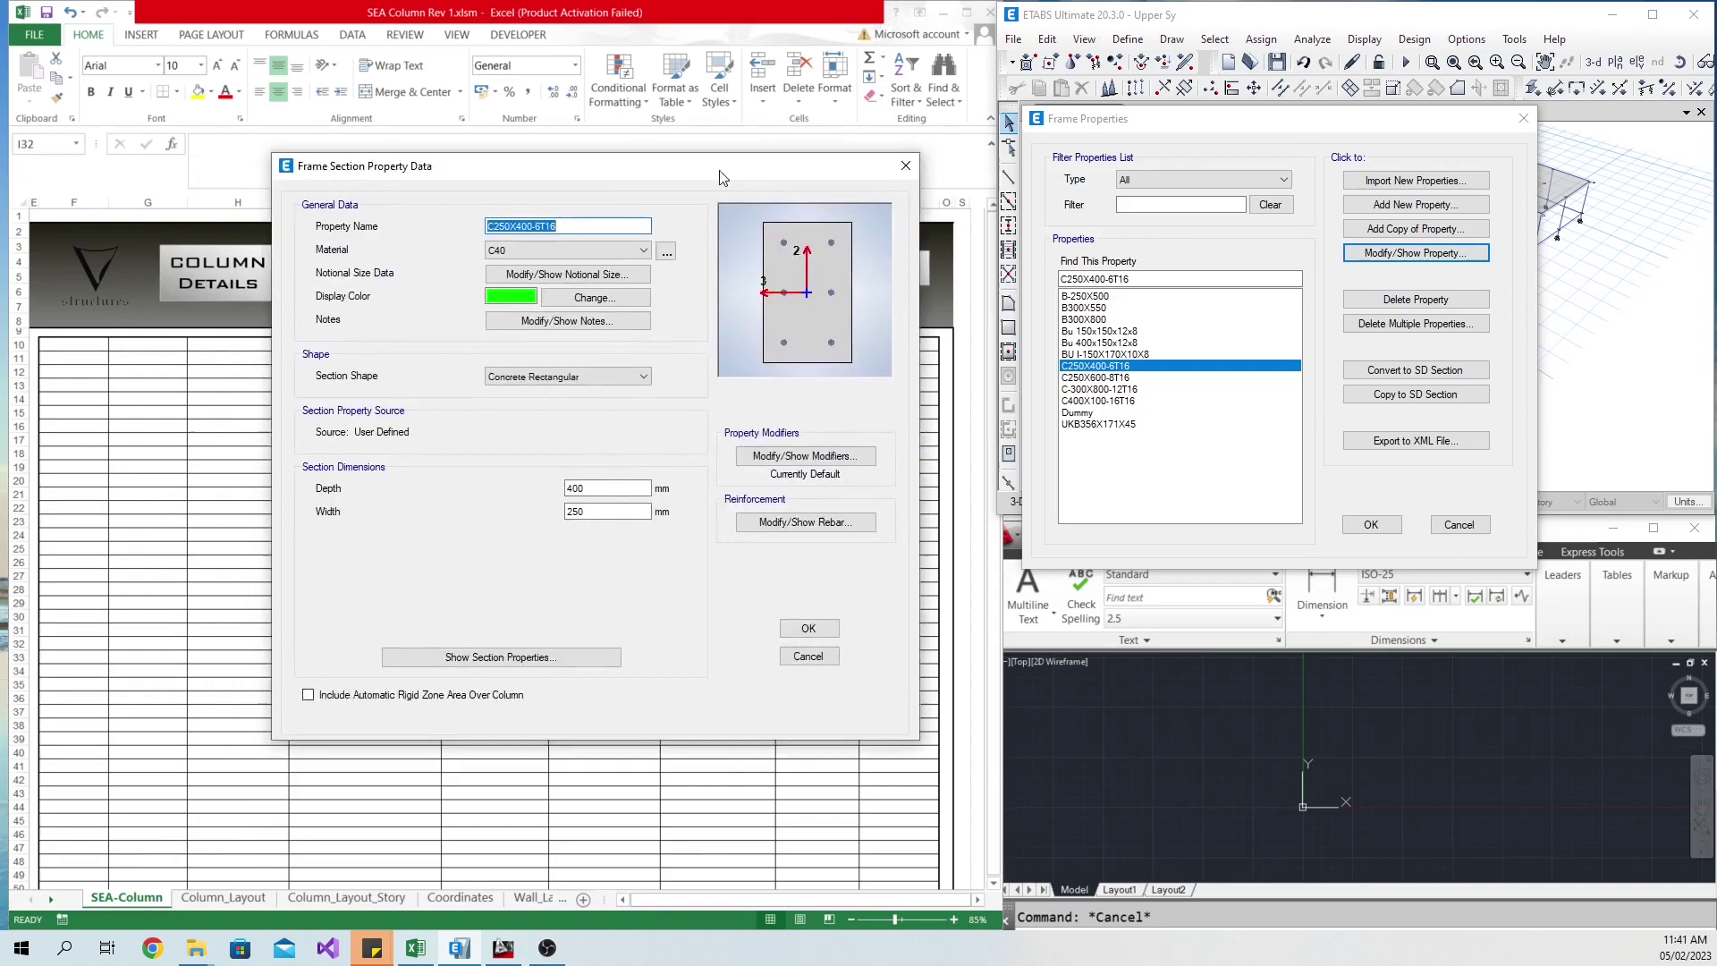
drag(722, 177, 789, 145)
click(861, 495)
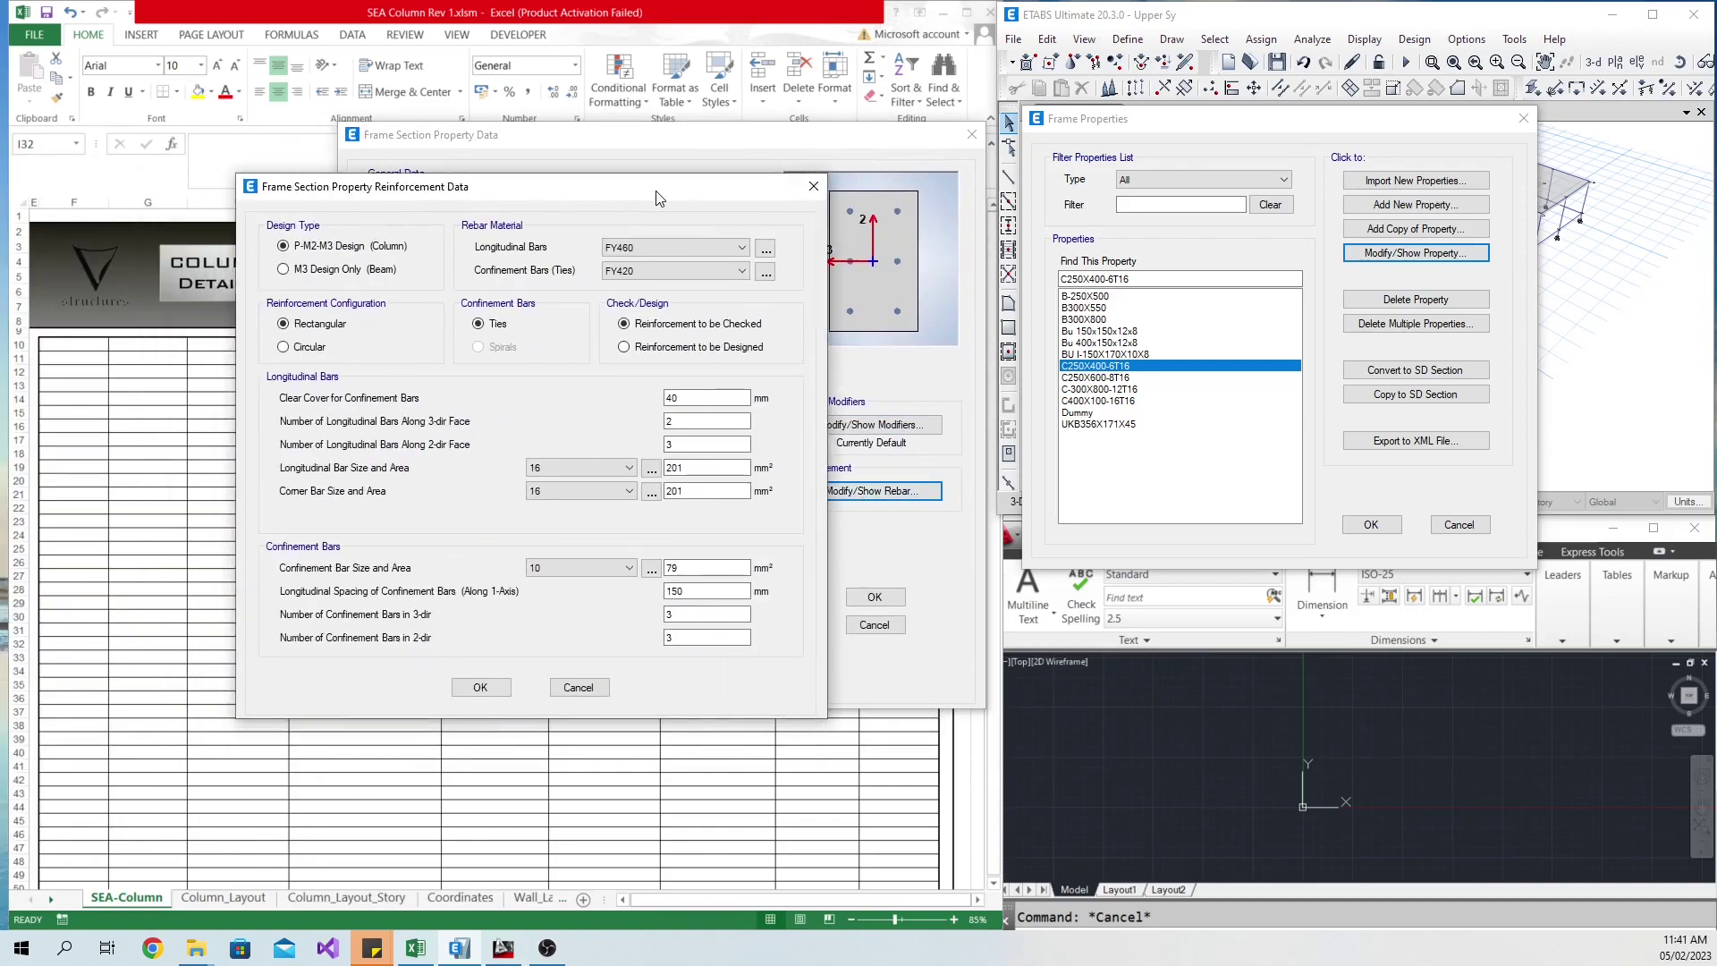
drag(448, 176, 340, 232)
key(Tab)
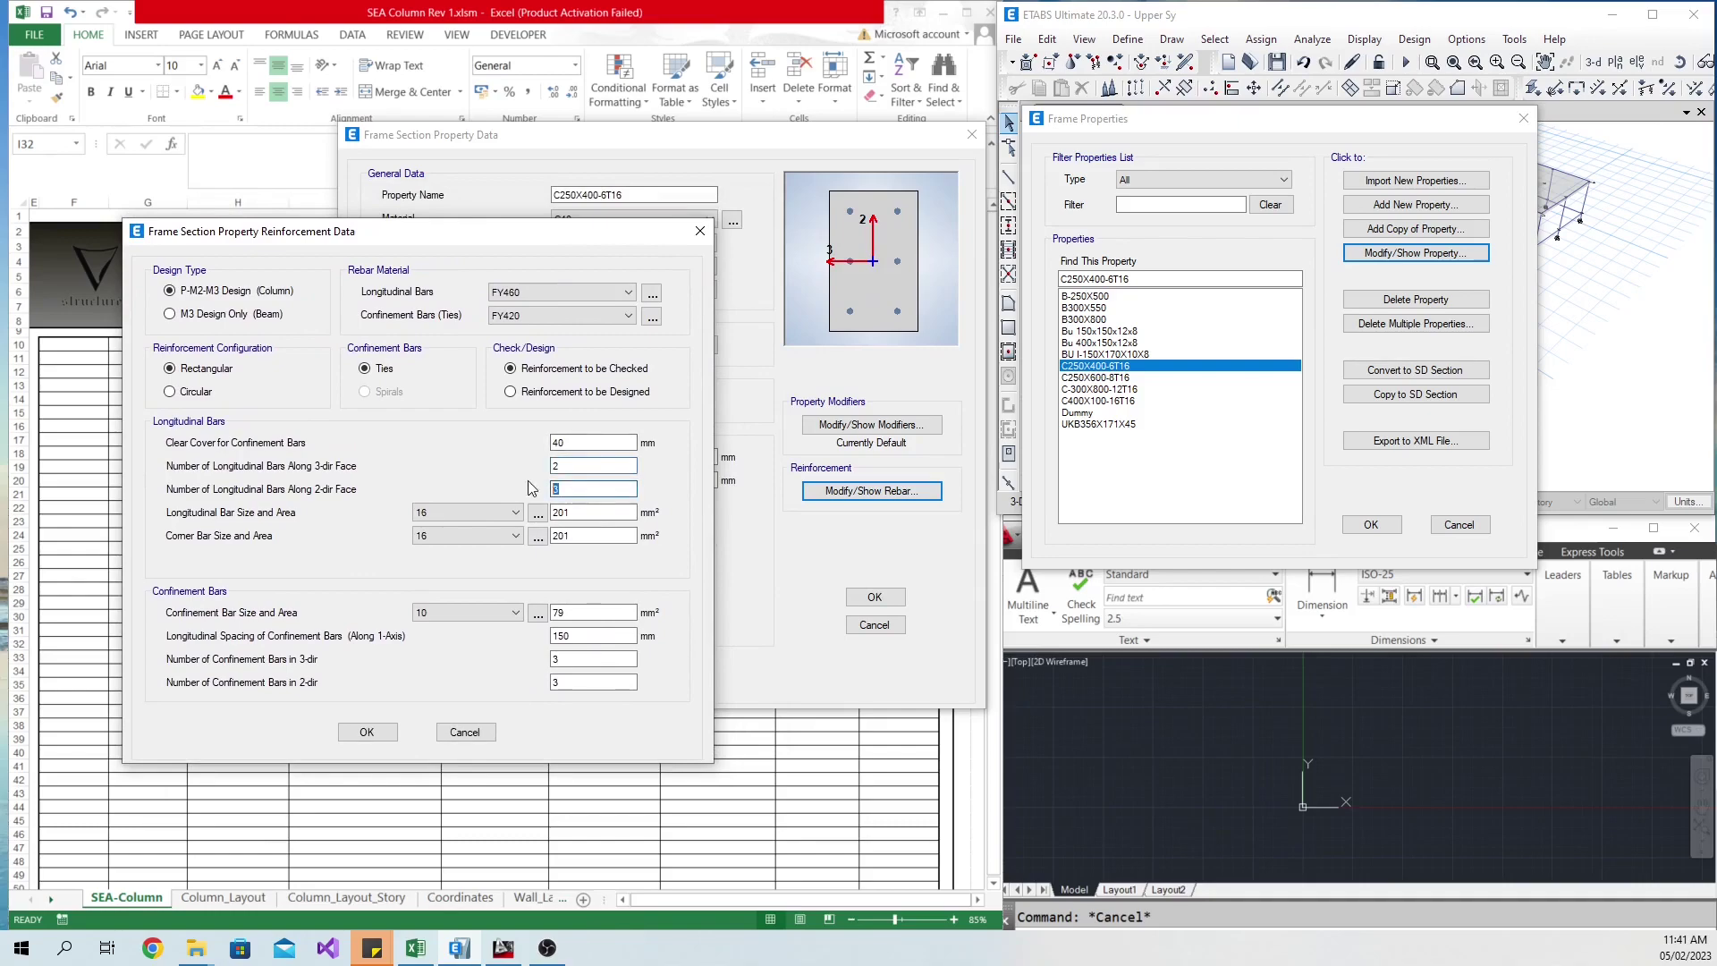
click(701, 231)
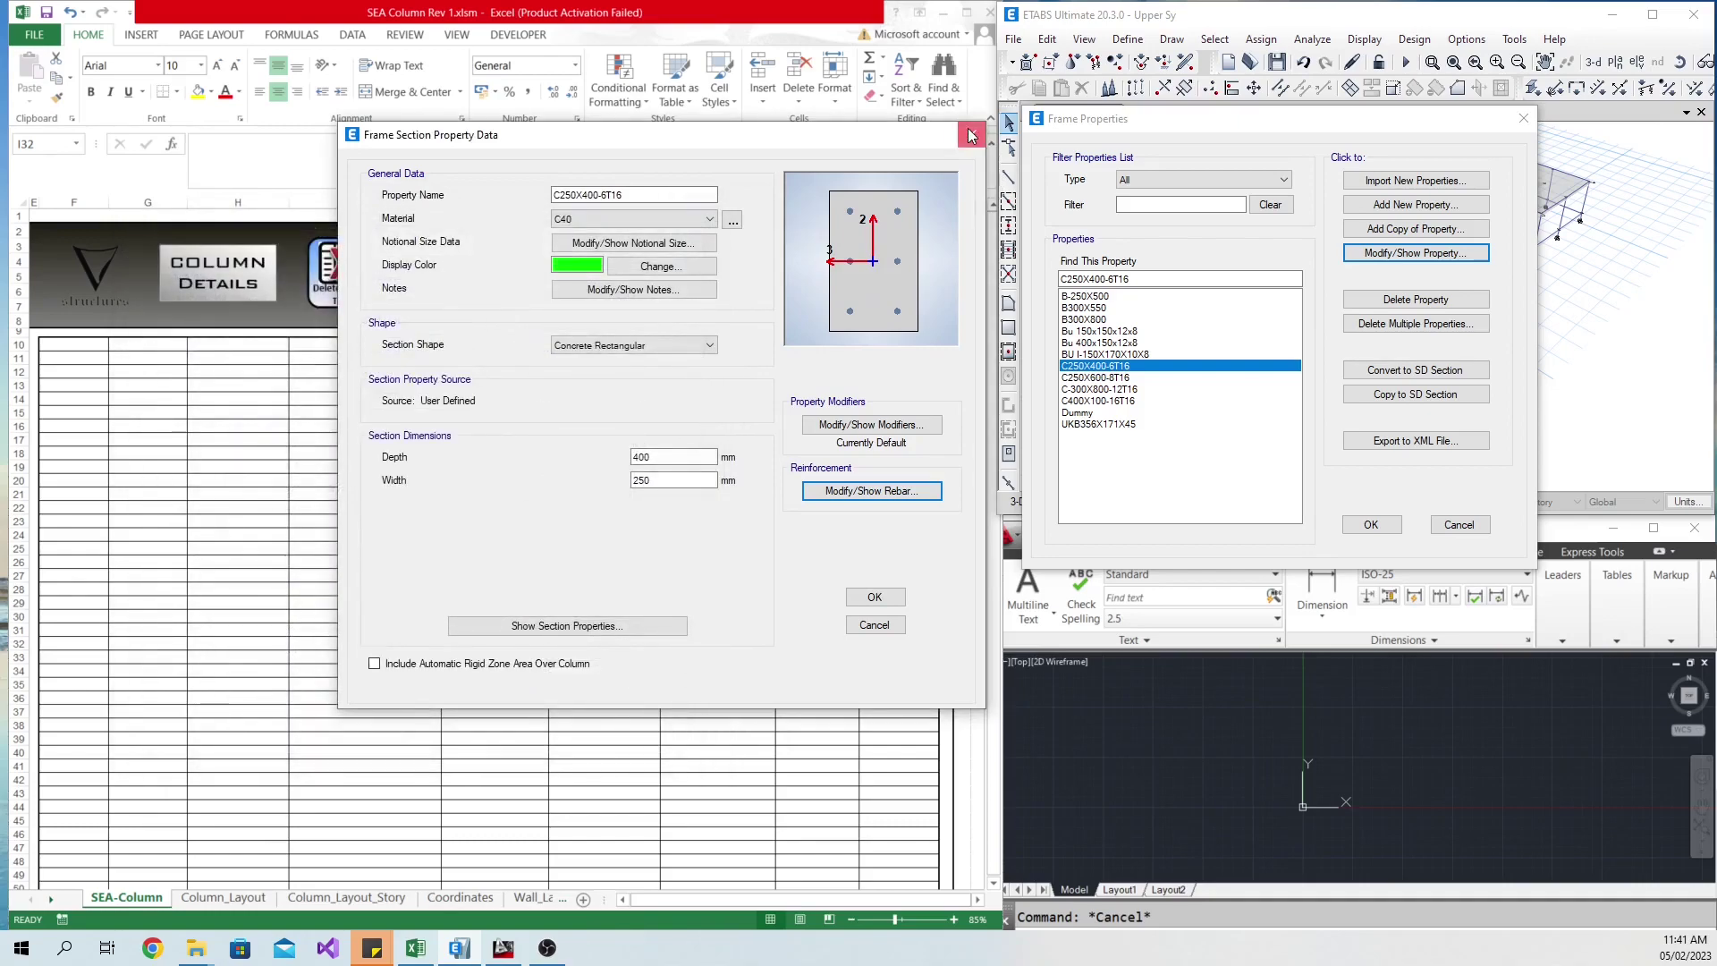
click(972, 135)
Inspect the reinforcement data of frame section C250X600-8T16 and close the frame properties.
click(1127, 378)
click(1417, 257)
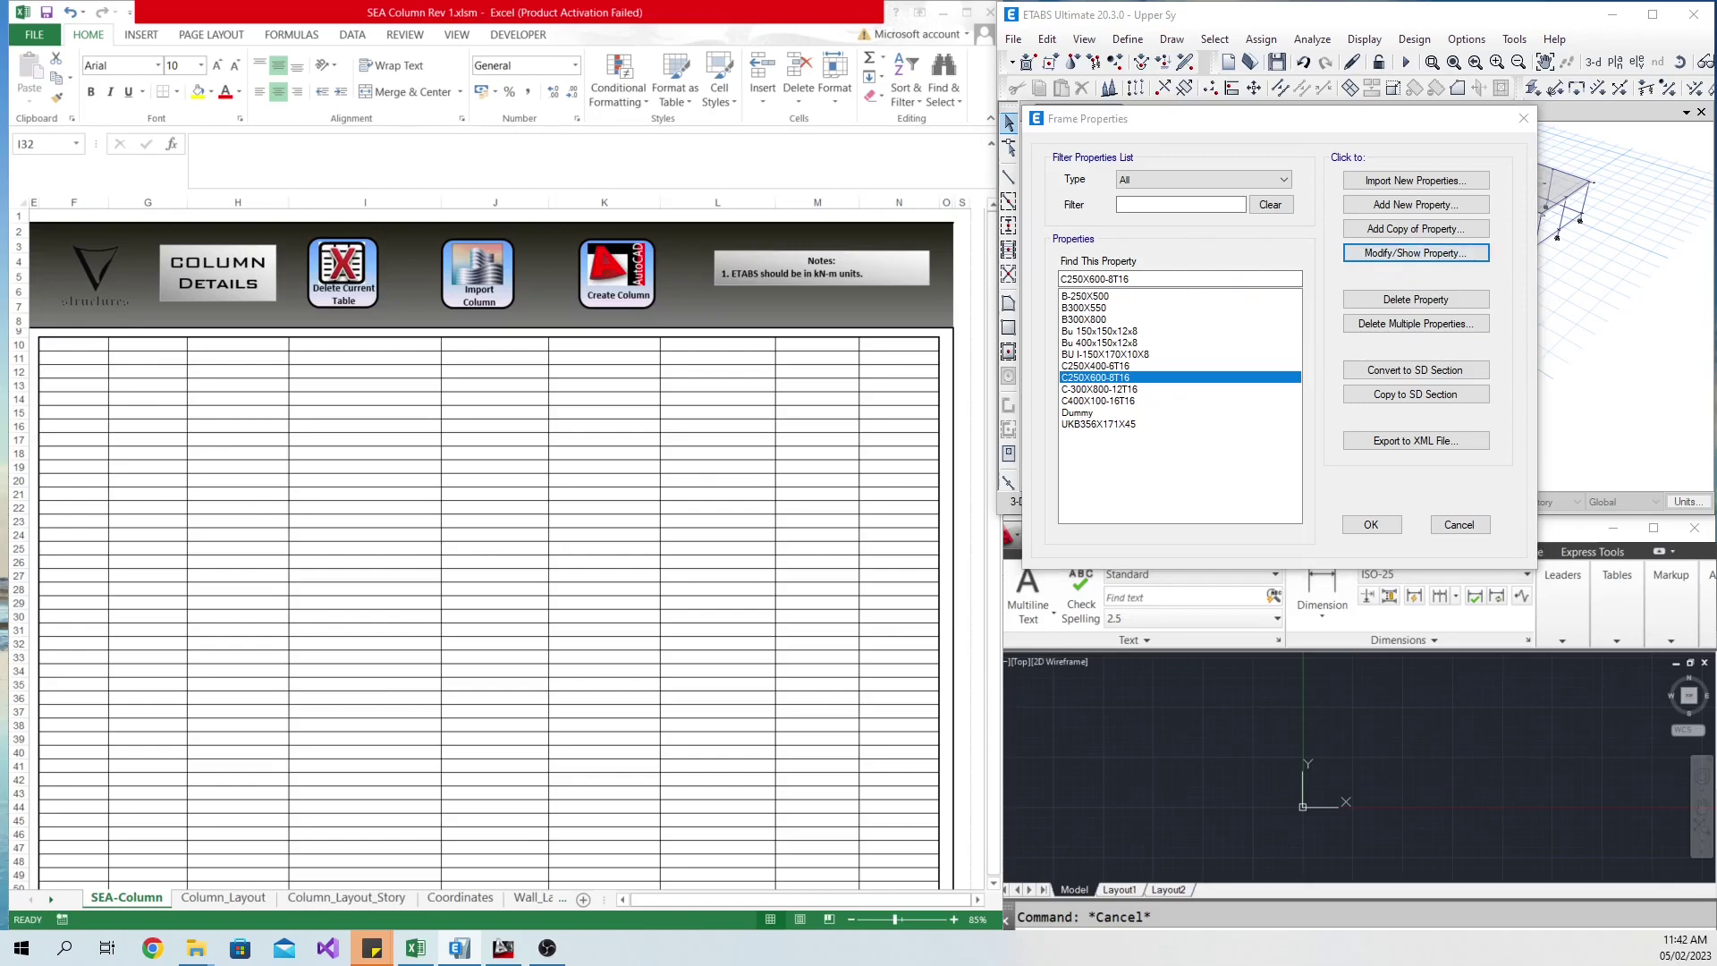
click(848, 515)
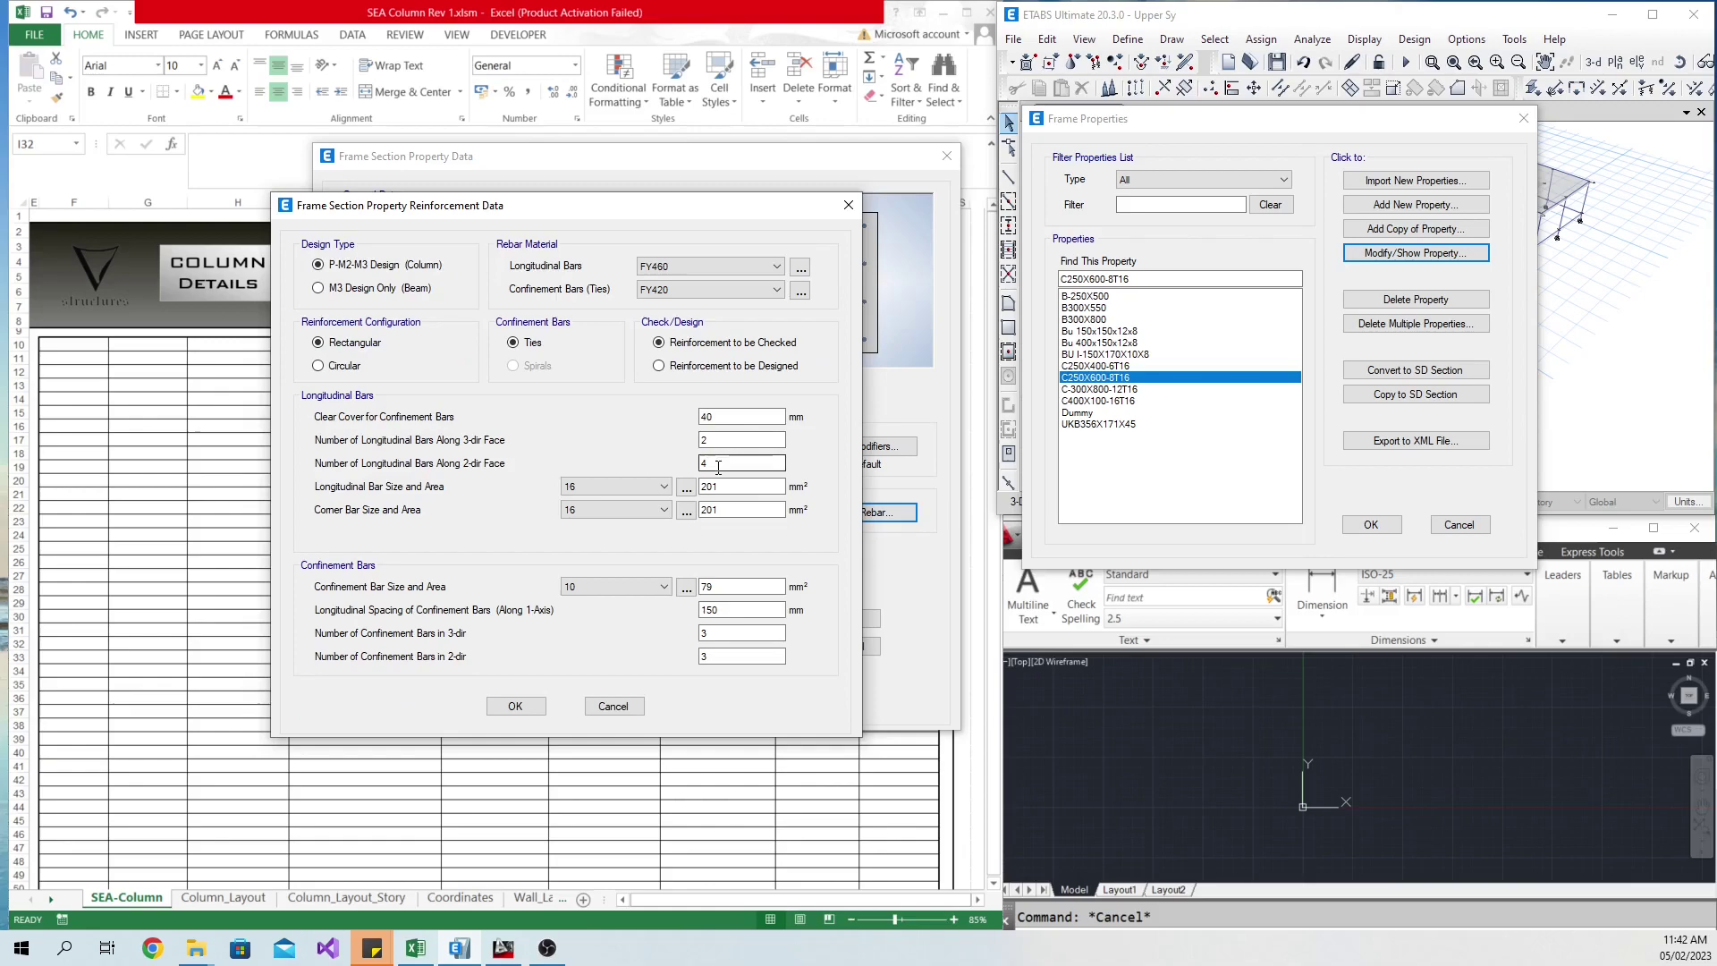
click(848, 207)
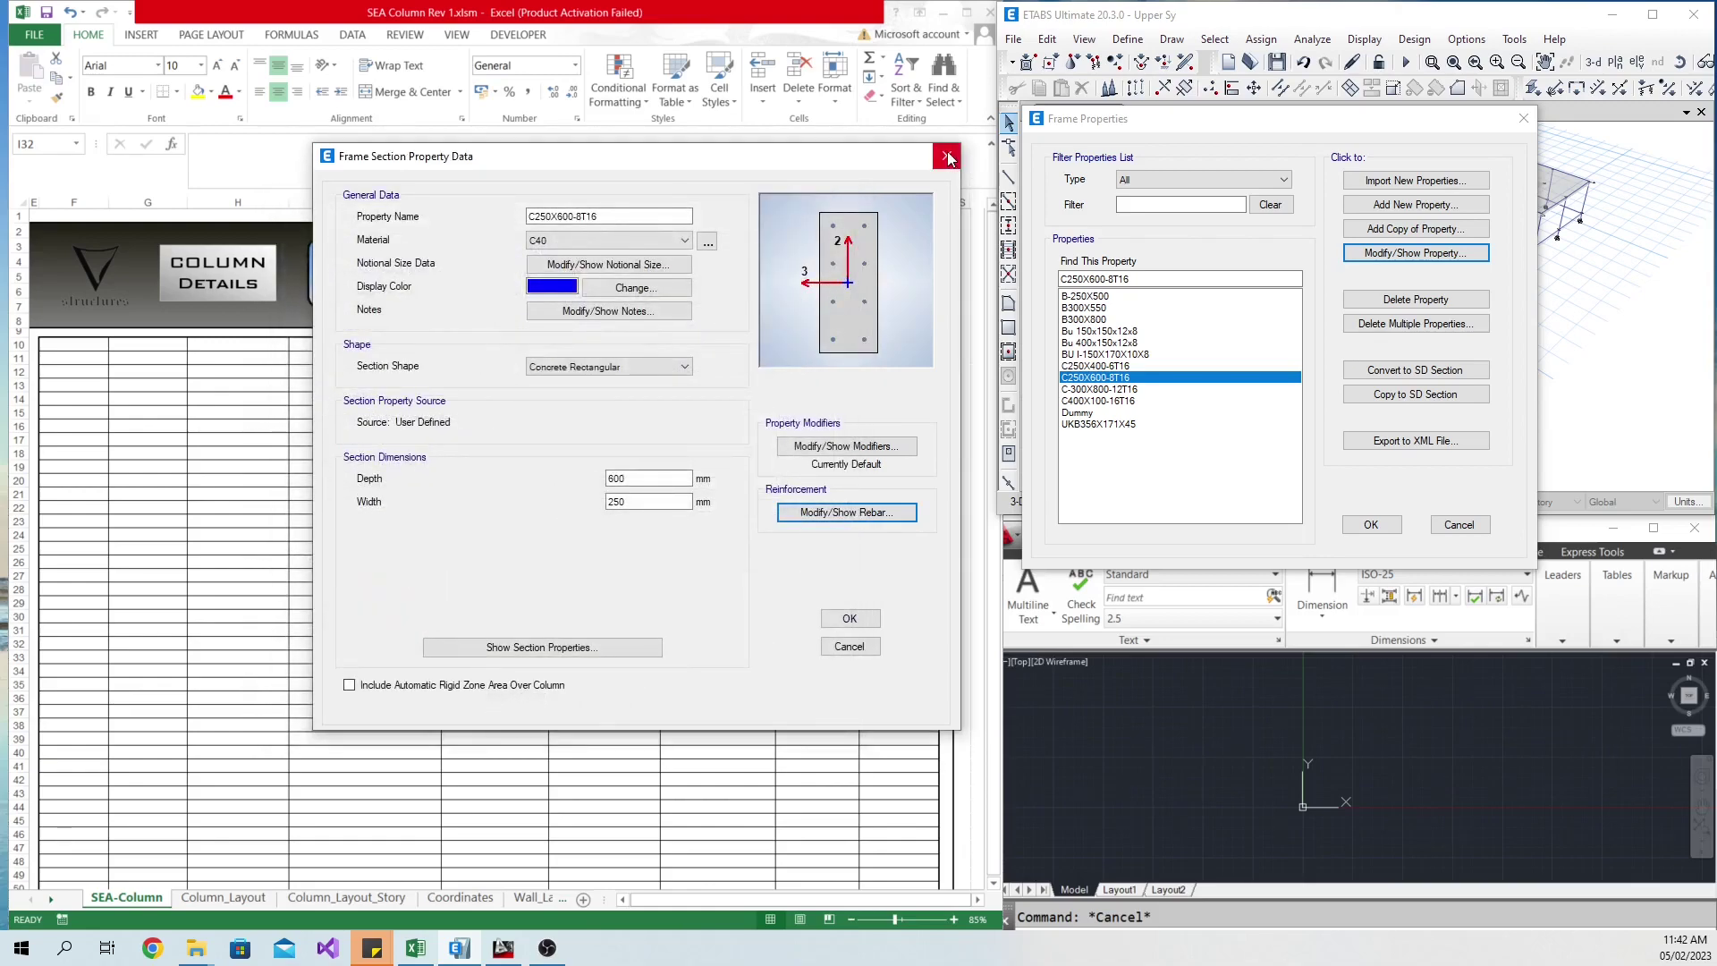
click(948, 158)
click(1523, 118)
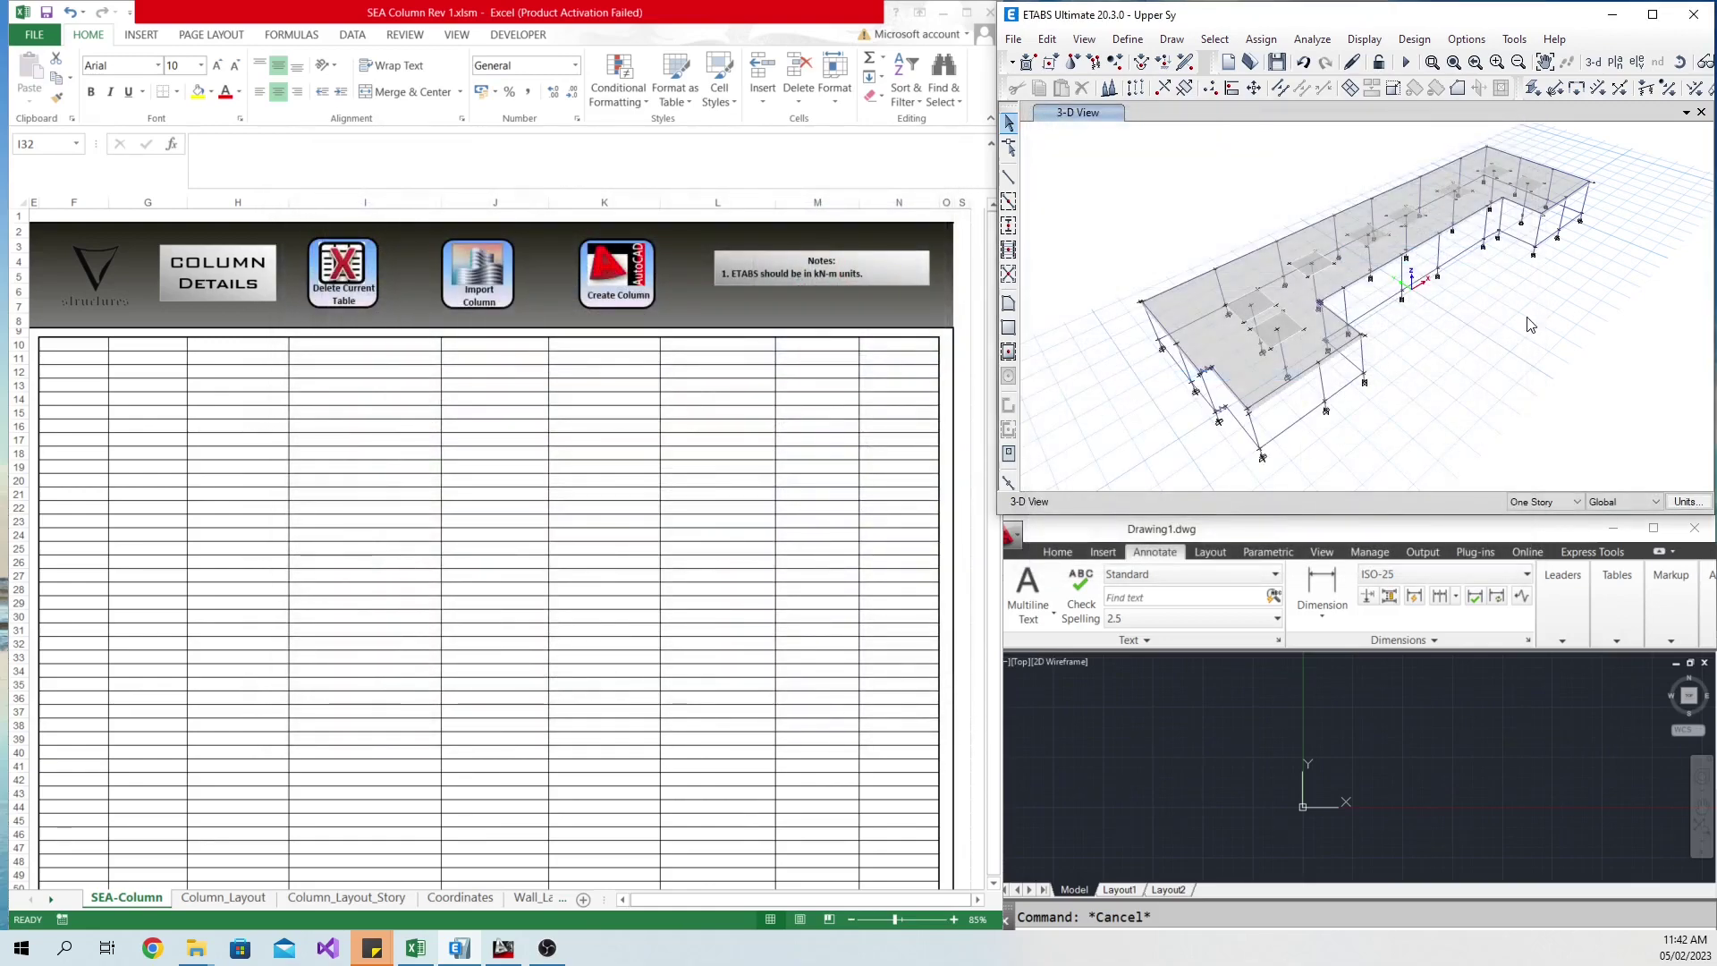
Switch to AutoCAD, zoom the empty drawing to its extents and regenerate the model.
click(594, 473)
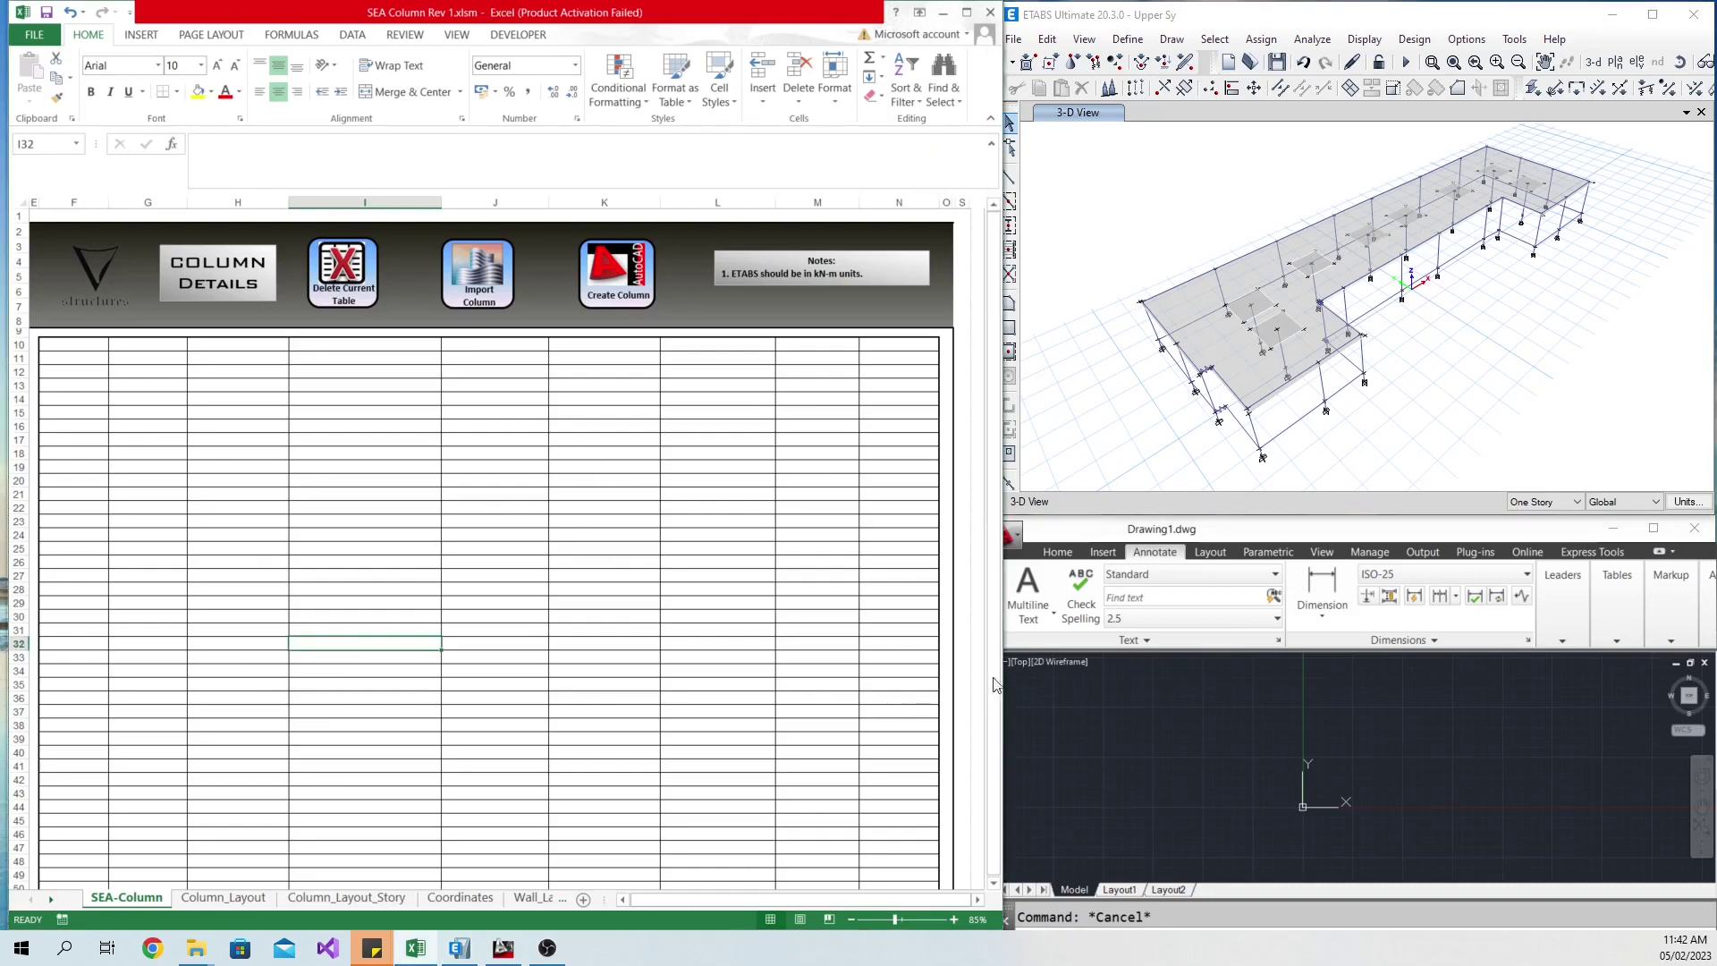
click(1189, 728)
text(z)
key(Return)
text(e)
key(Return)
text(re)
key(Return)
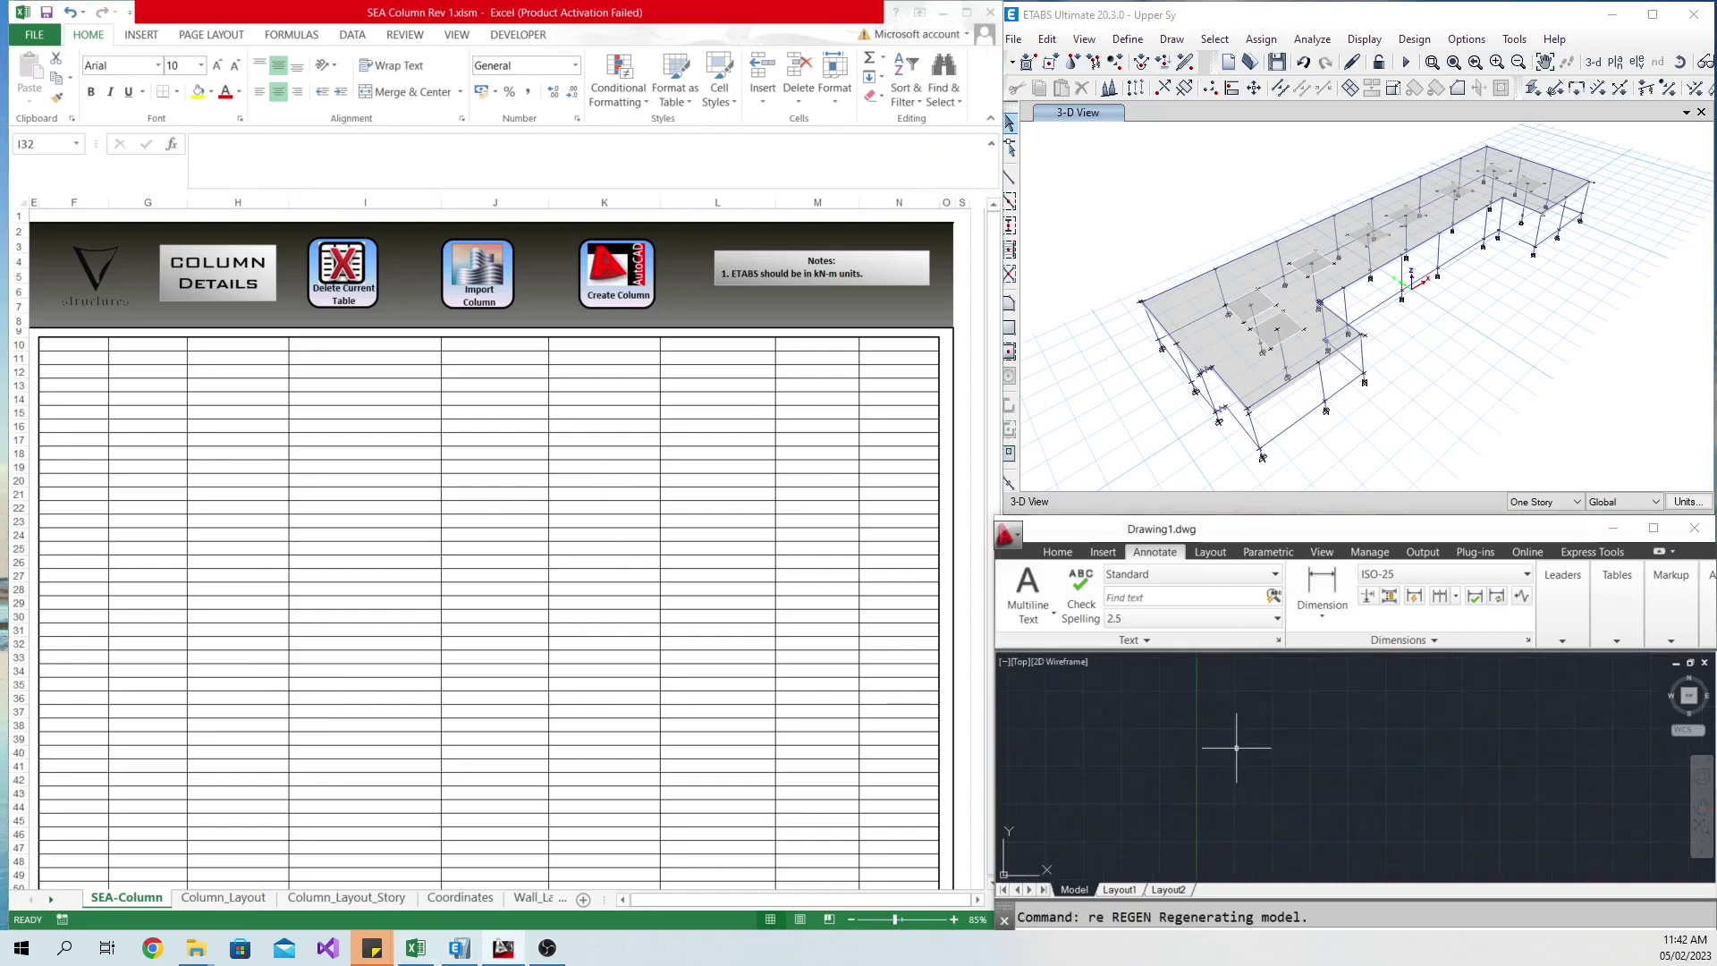
In the Excel SEA-Column sheet, start the column import and import the column sections from ETABS.
click(578, 552)
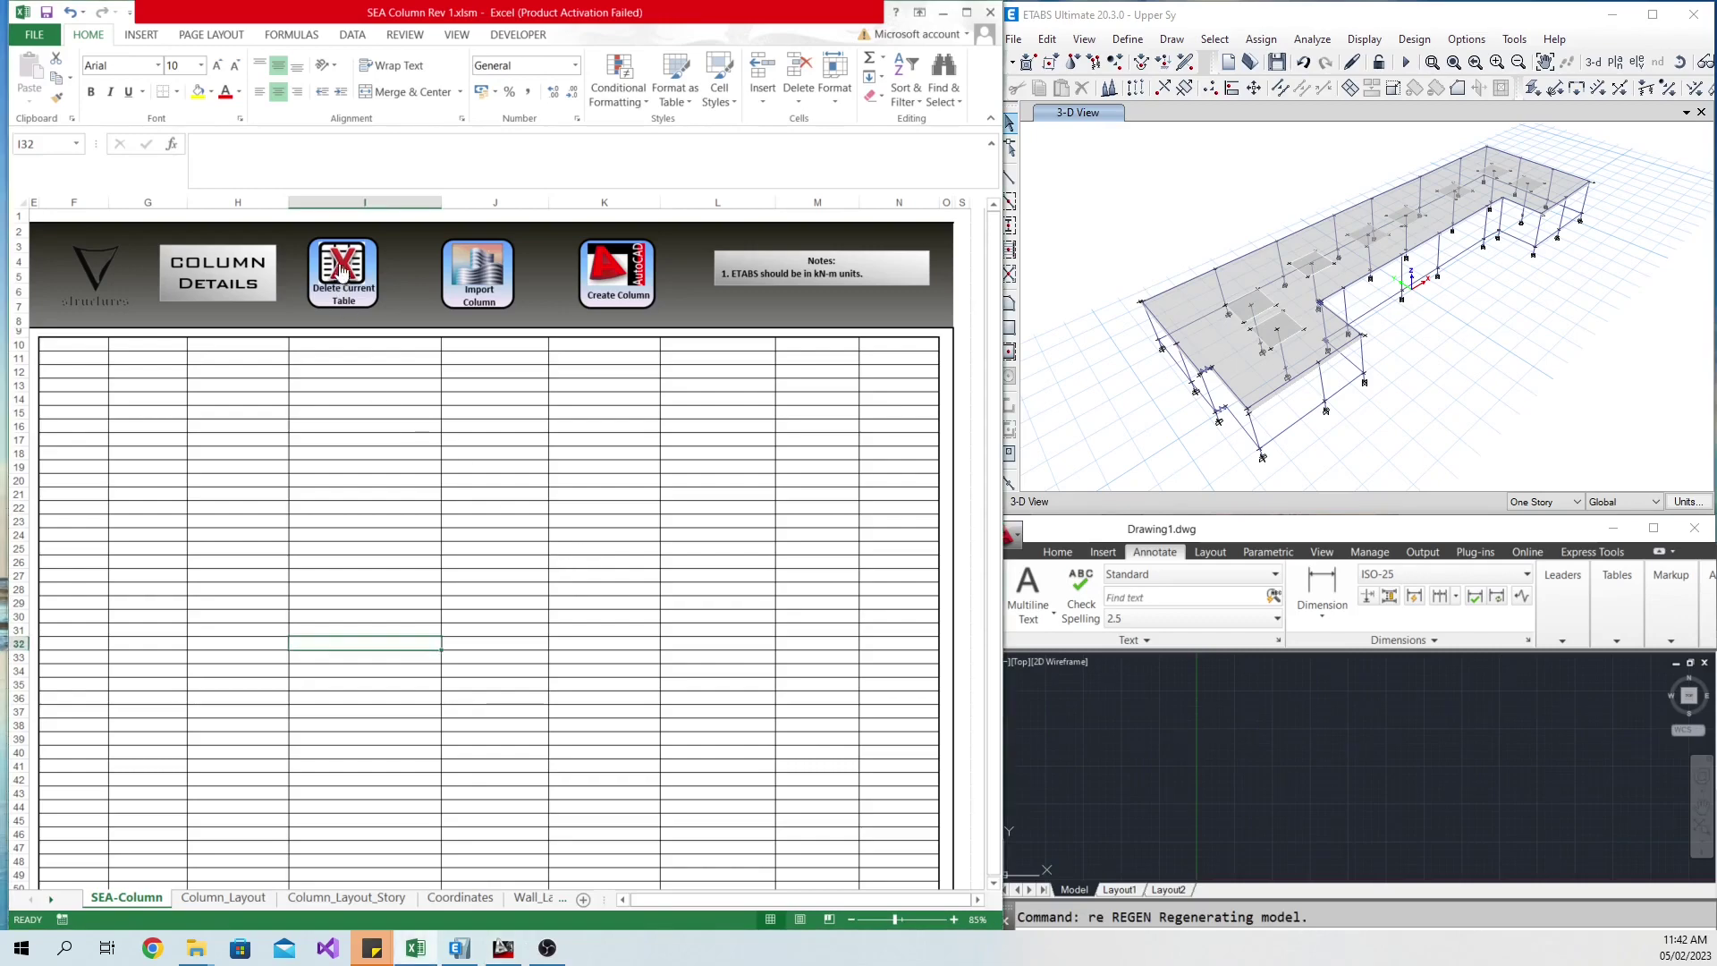
click(379, 472)
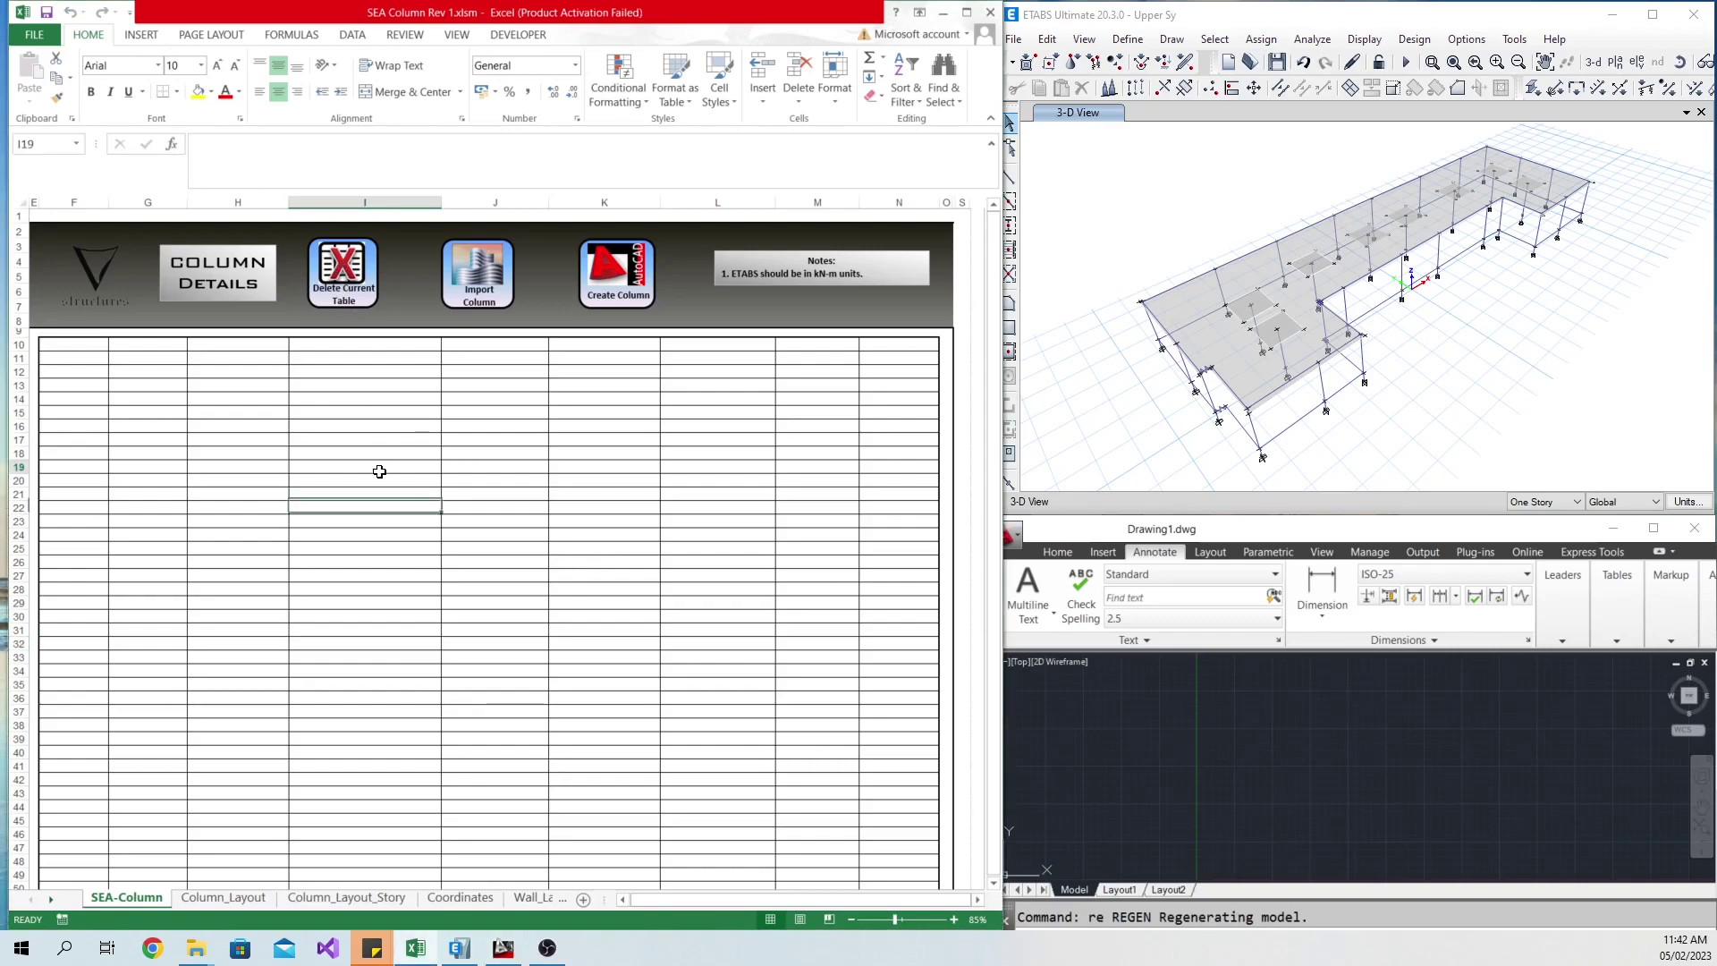
click(500, 299)
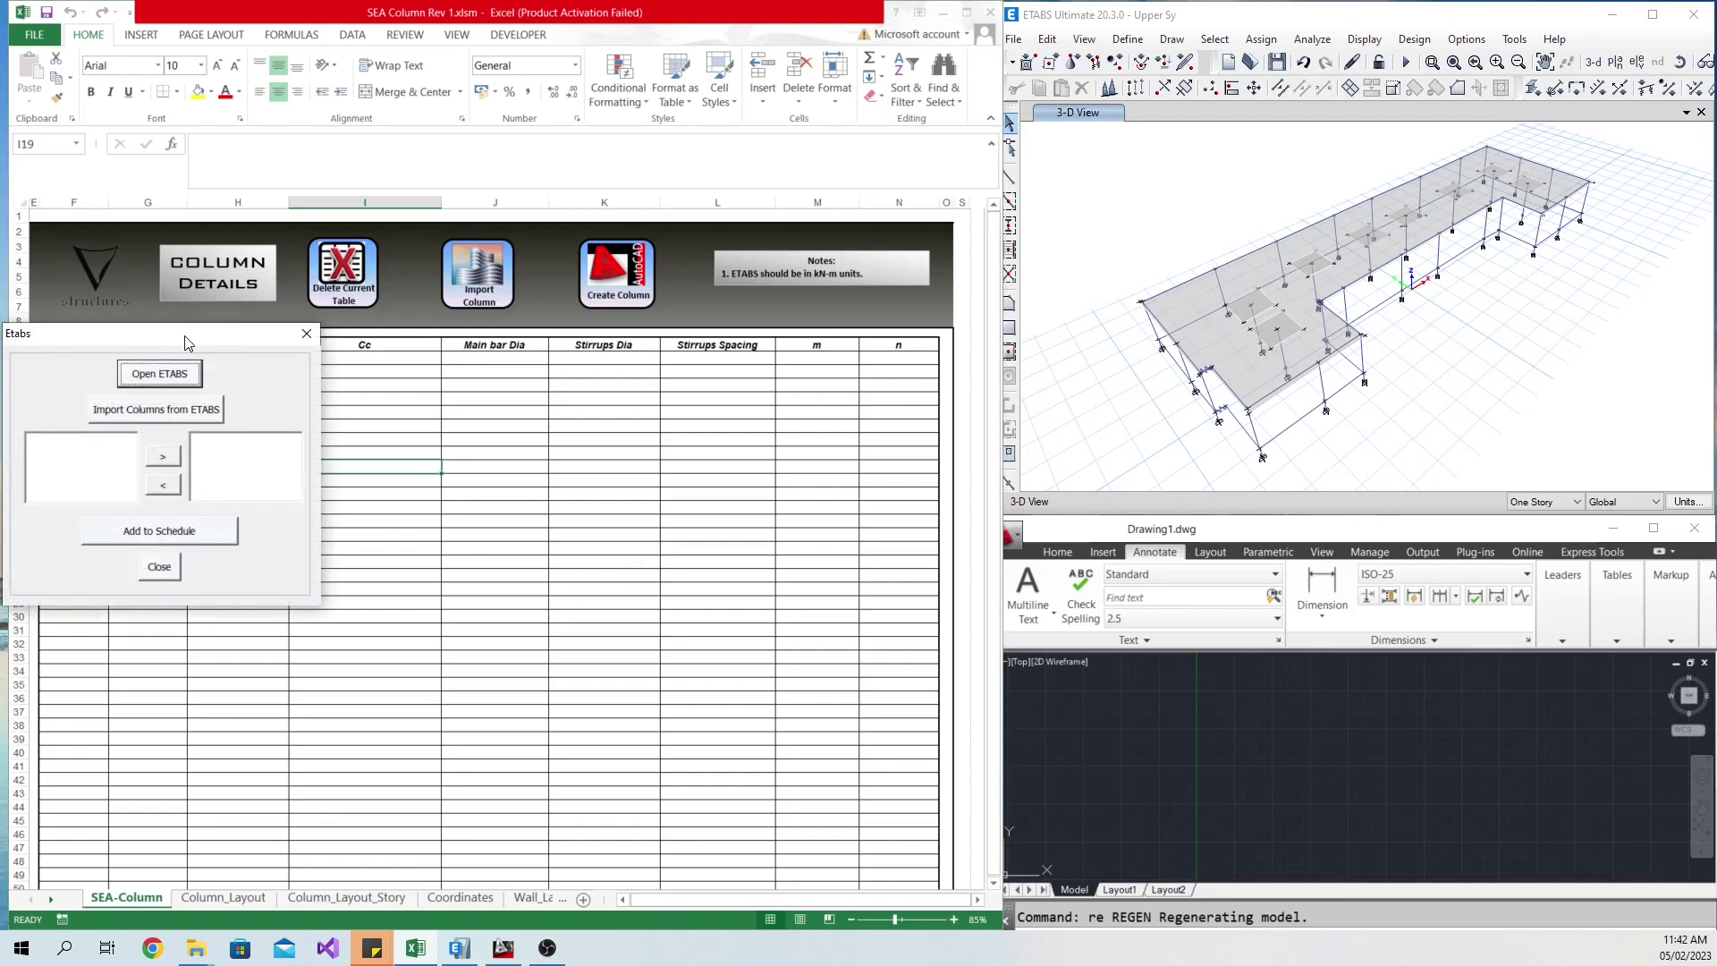
drag(185, 342, 557, 356)
click(561, 430)
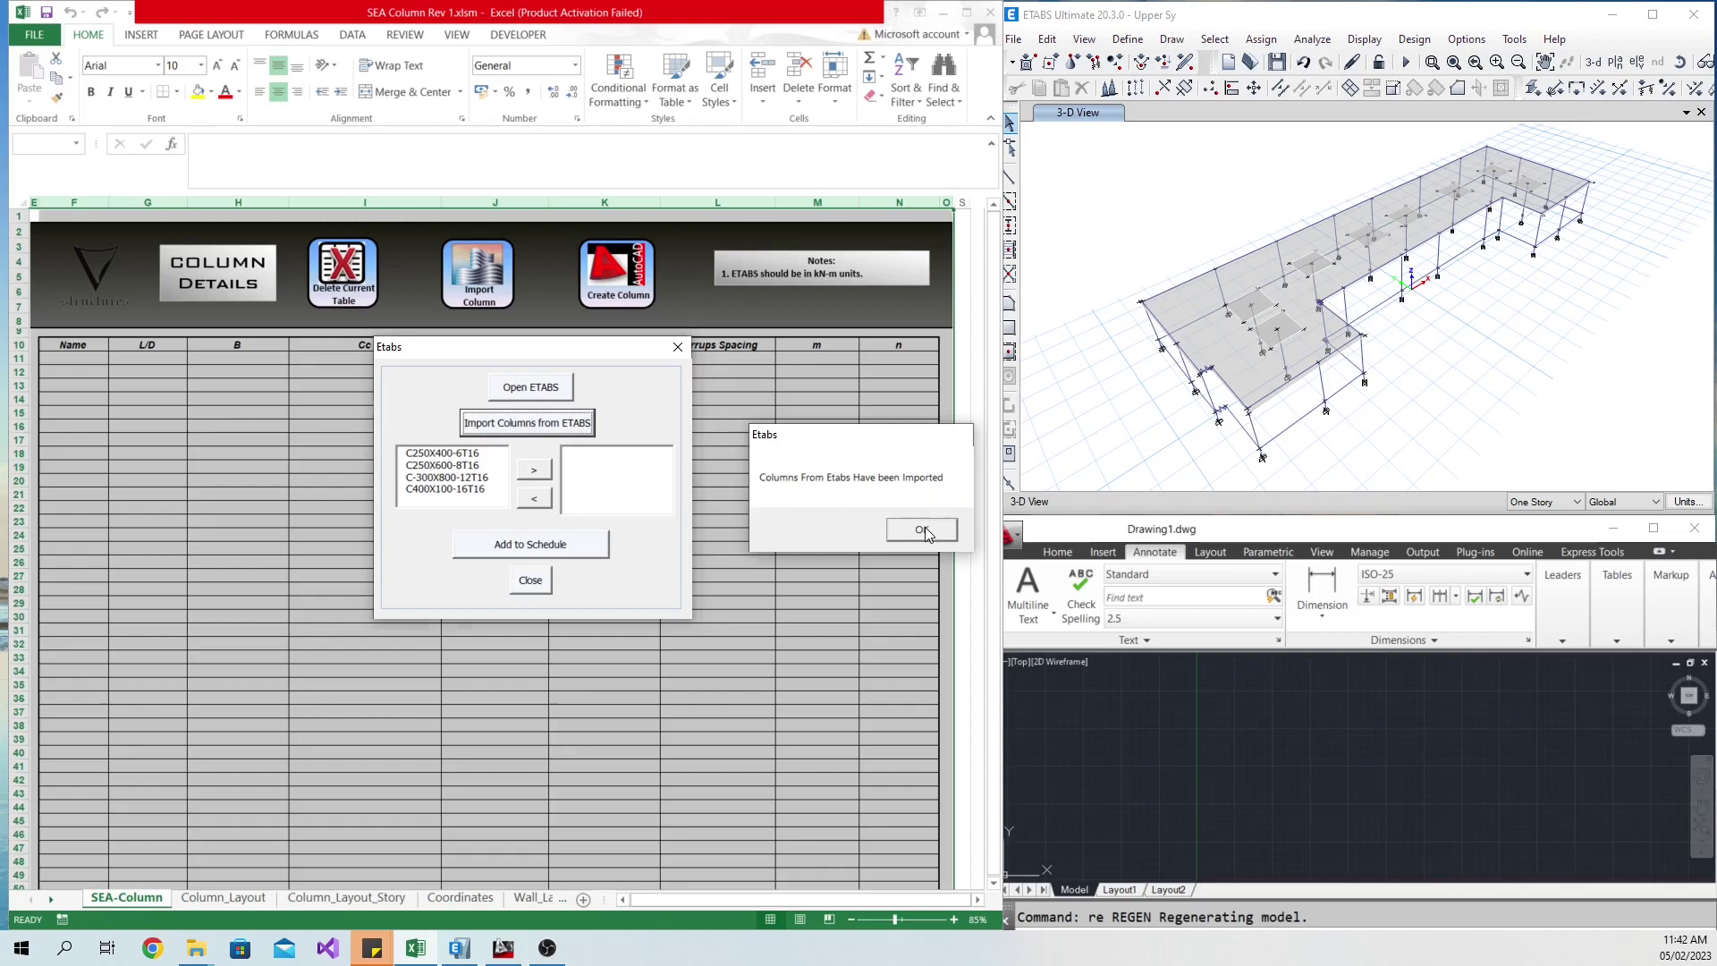
click(923, 527)
Add all four imported columns, C250X400-6T16, C250X600-8T16, C-300X800-12T16 and C400X100-16T16, to the schedule and close the import dialog.
drag(472, 464, 487, 497)
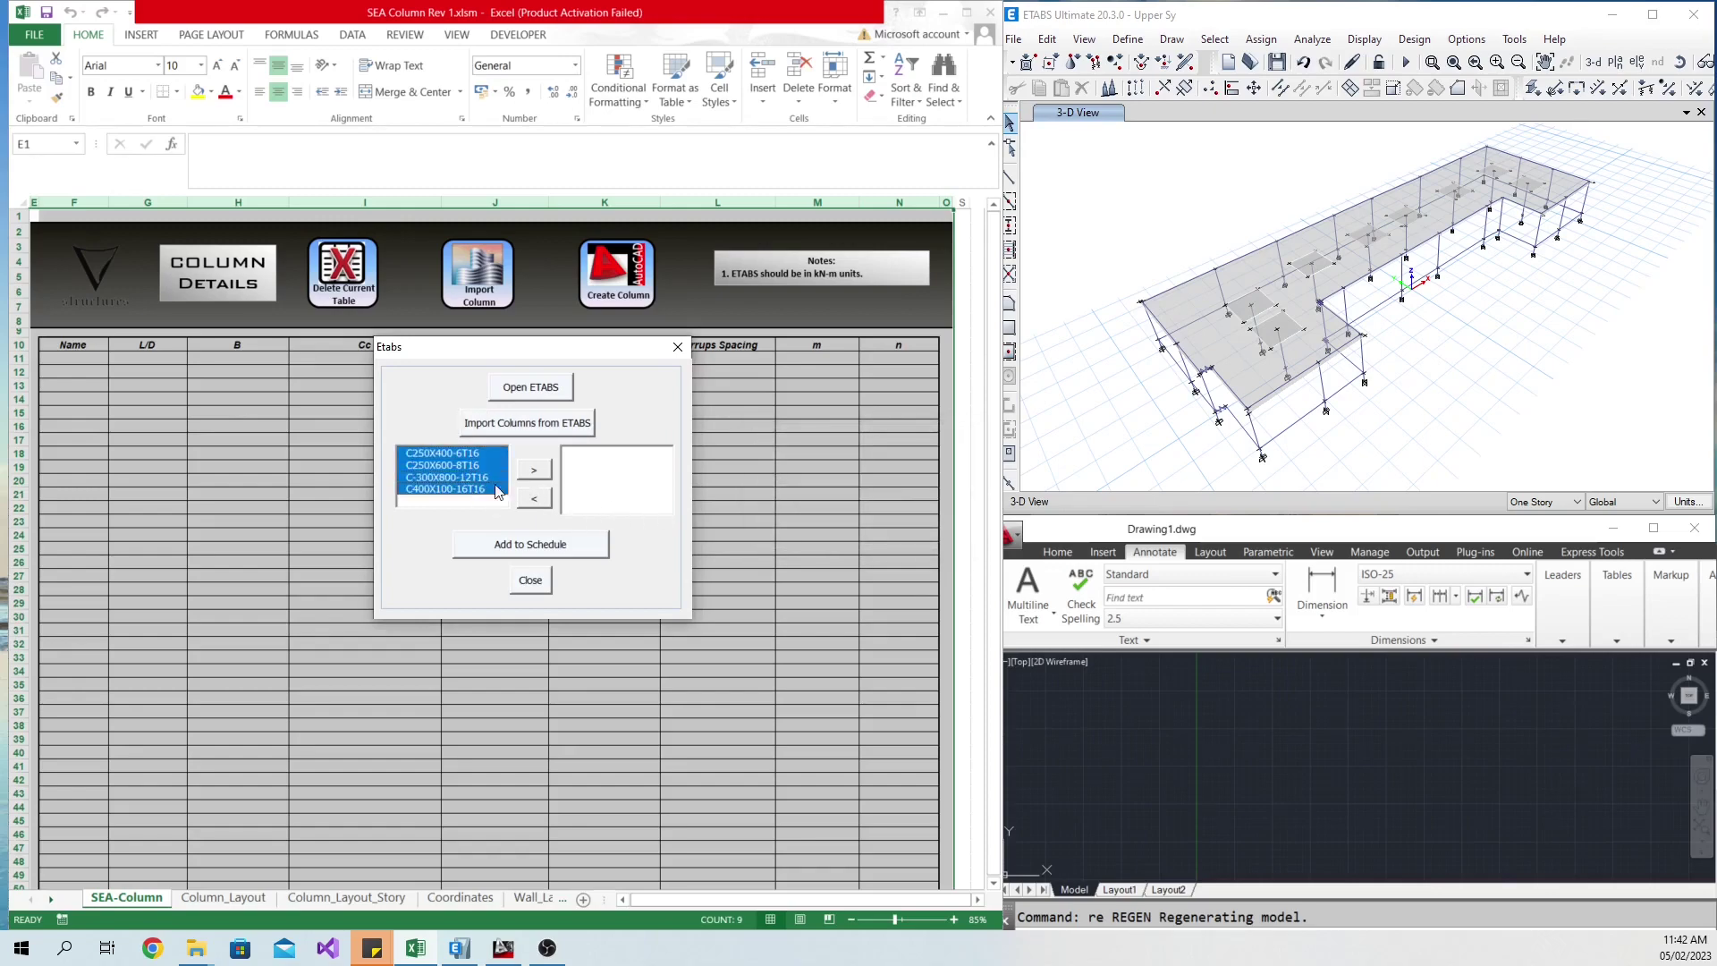
click(534, 471)
click(524, 551)
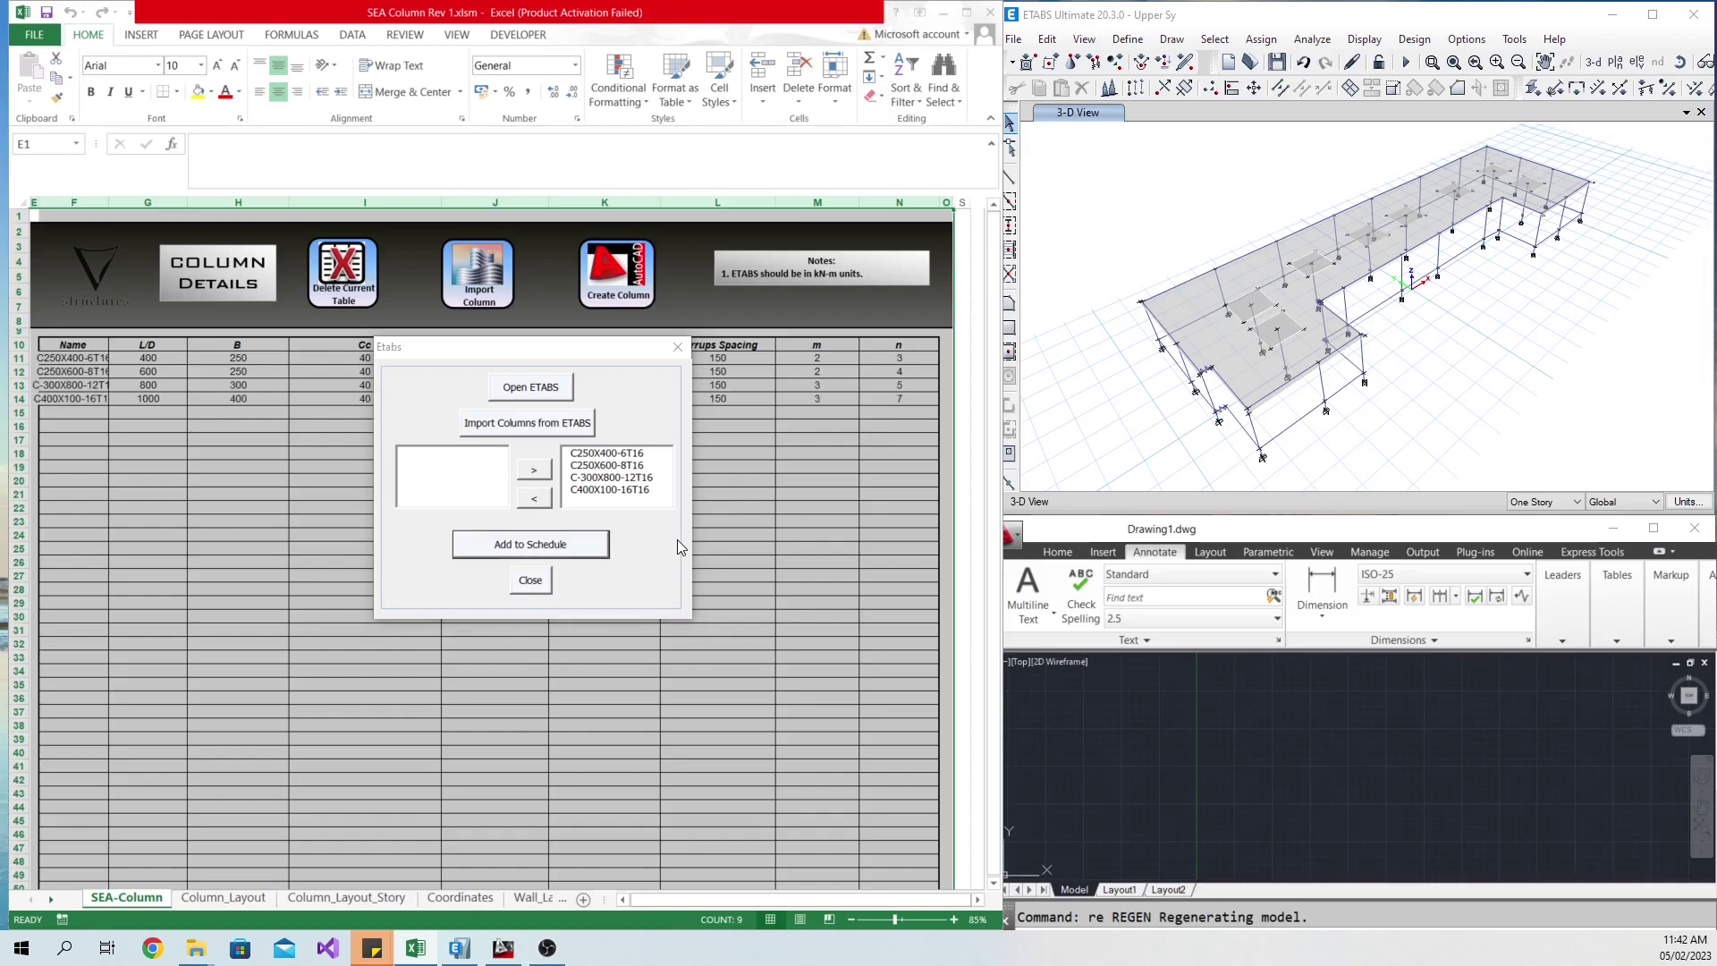
click(960, 530)
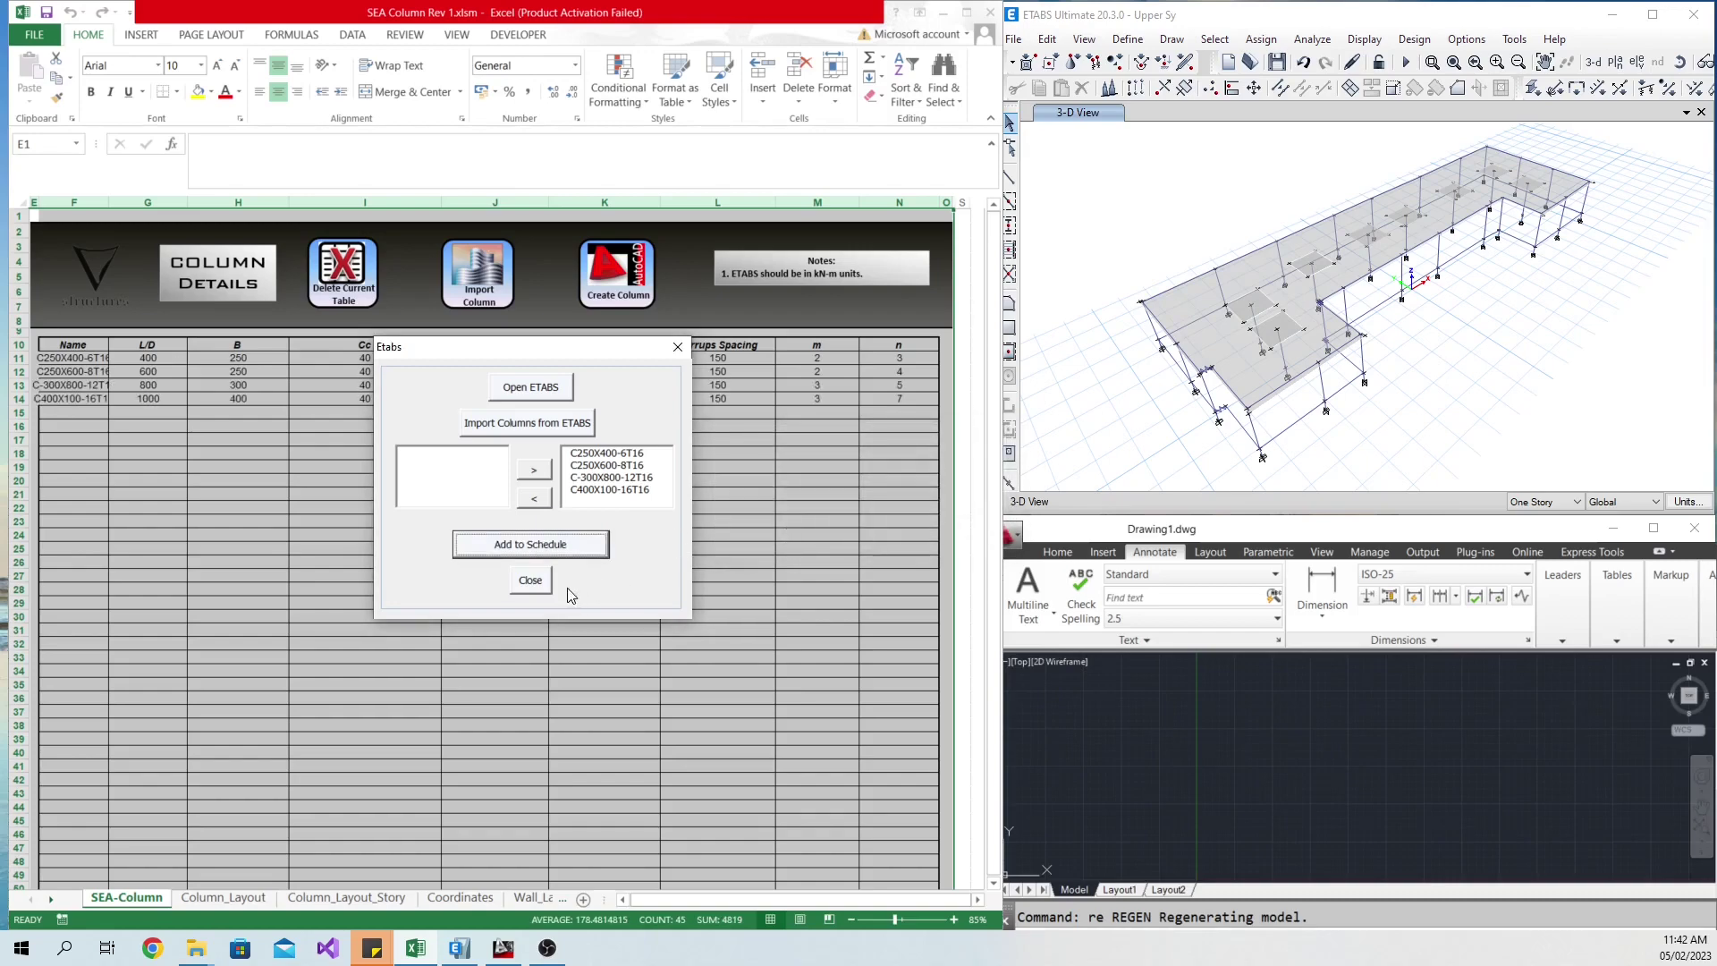
click(530, 579)
click(724, 548)
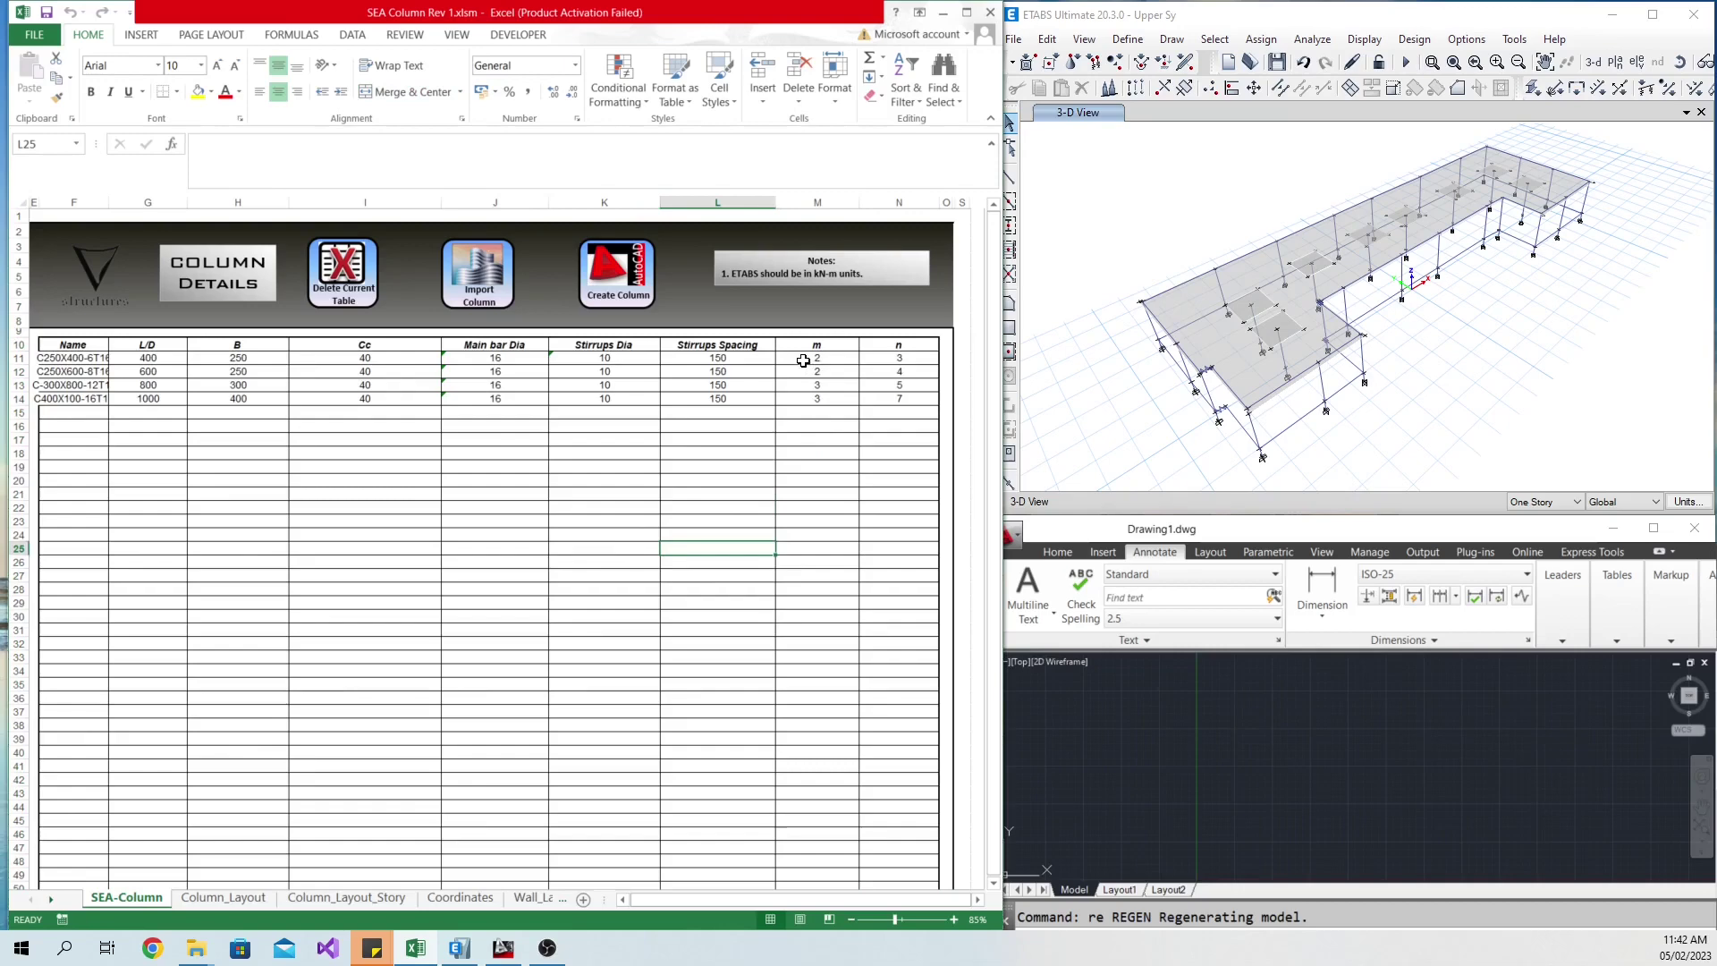
Review the m and n bar counts of all columns and the C400X100-16T16 row in the schedule.
drag(803, 361, 899, 398)
click(832, 480)
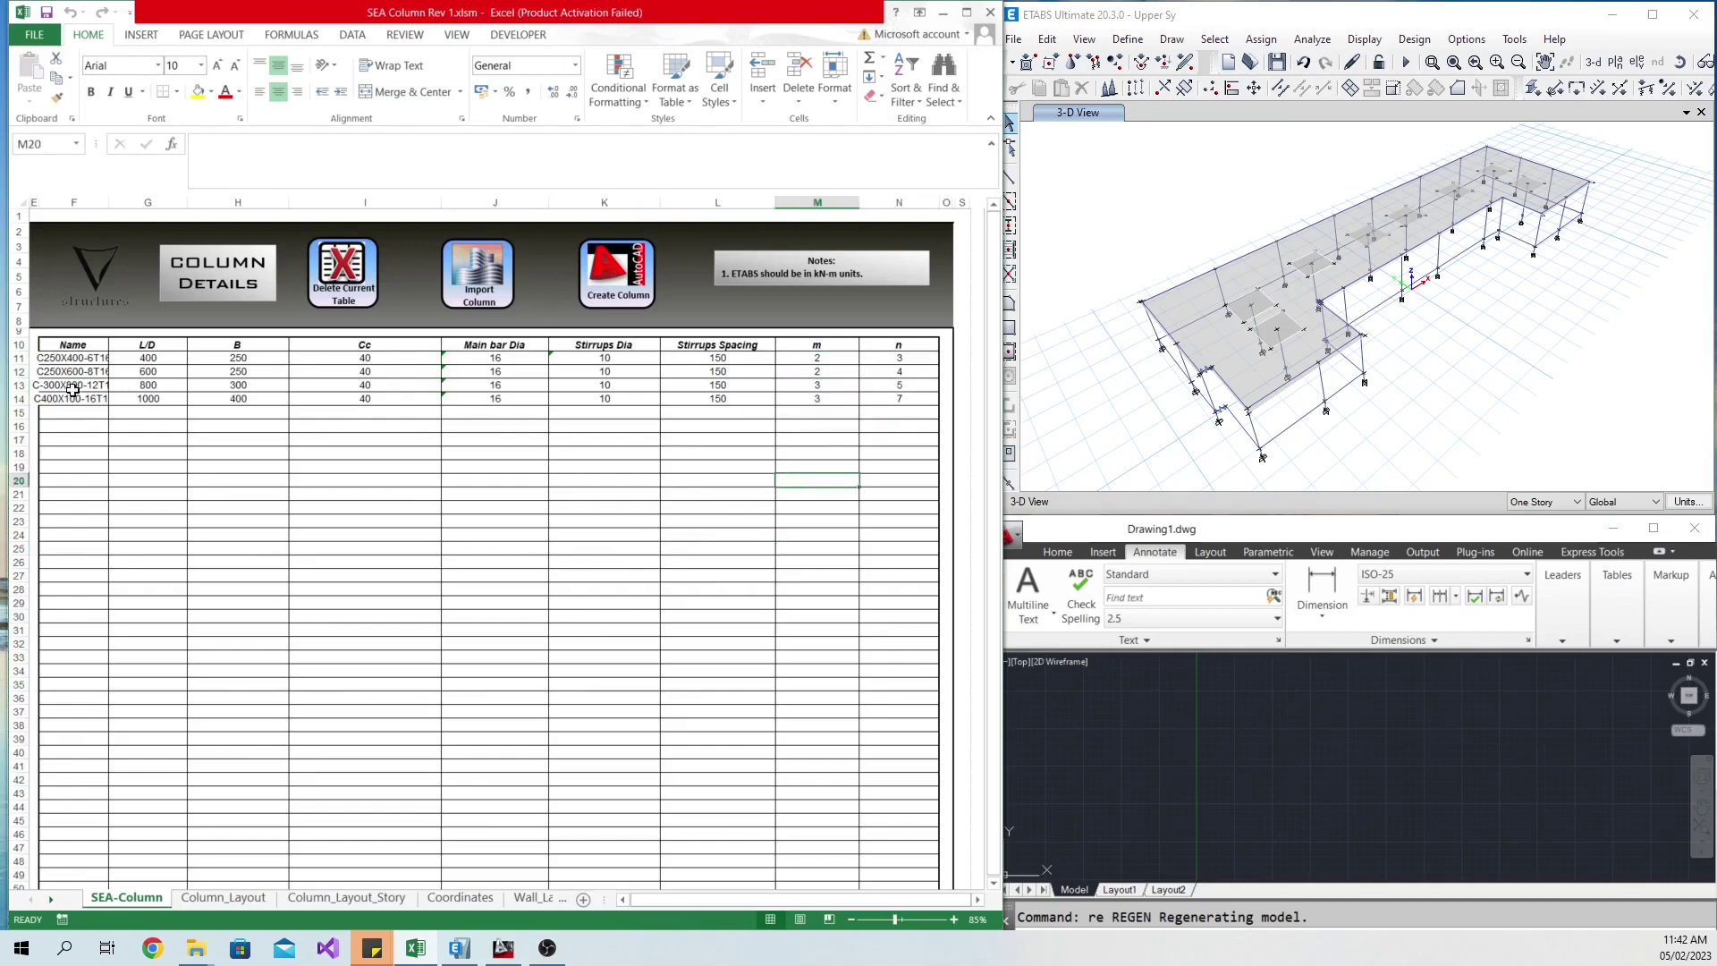
drag(73, 390, 927, 396)
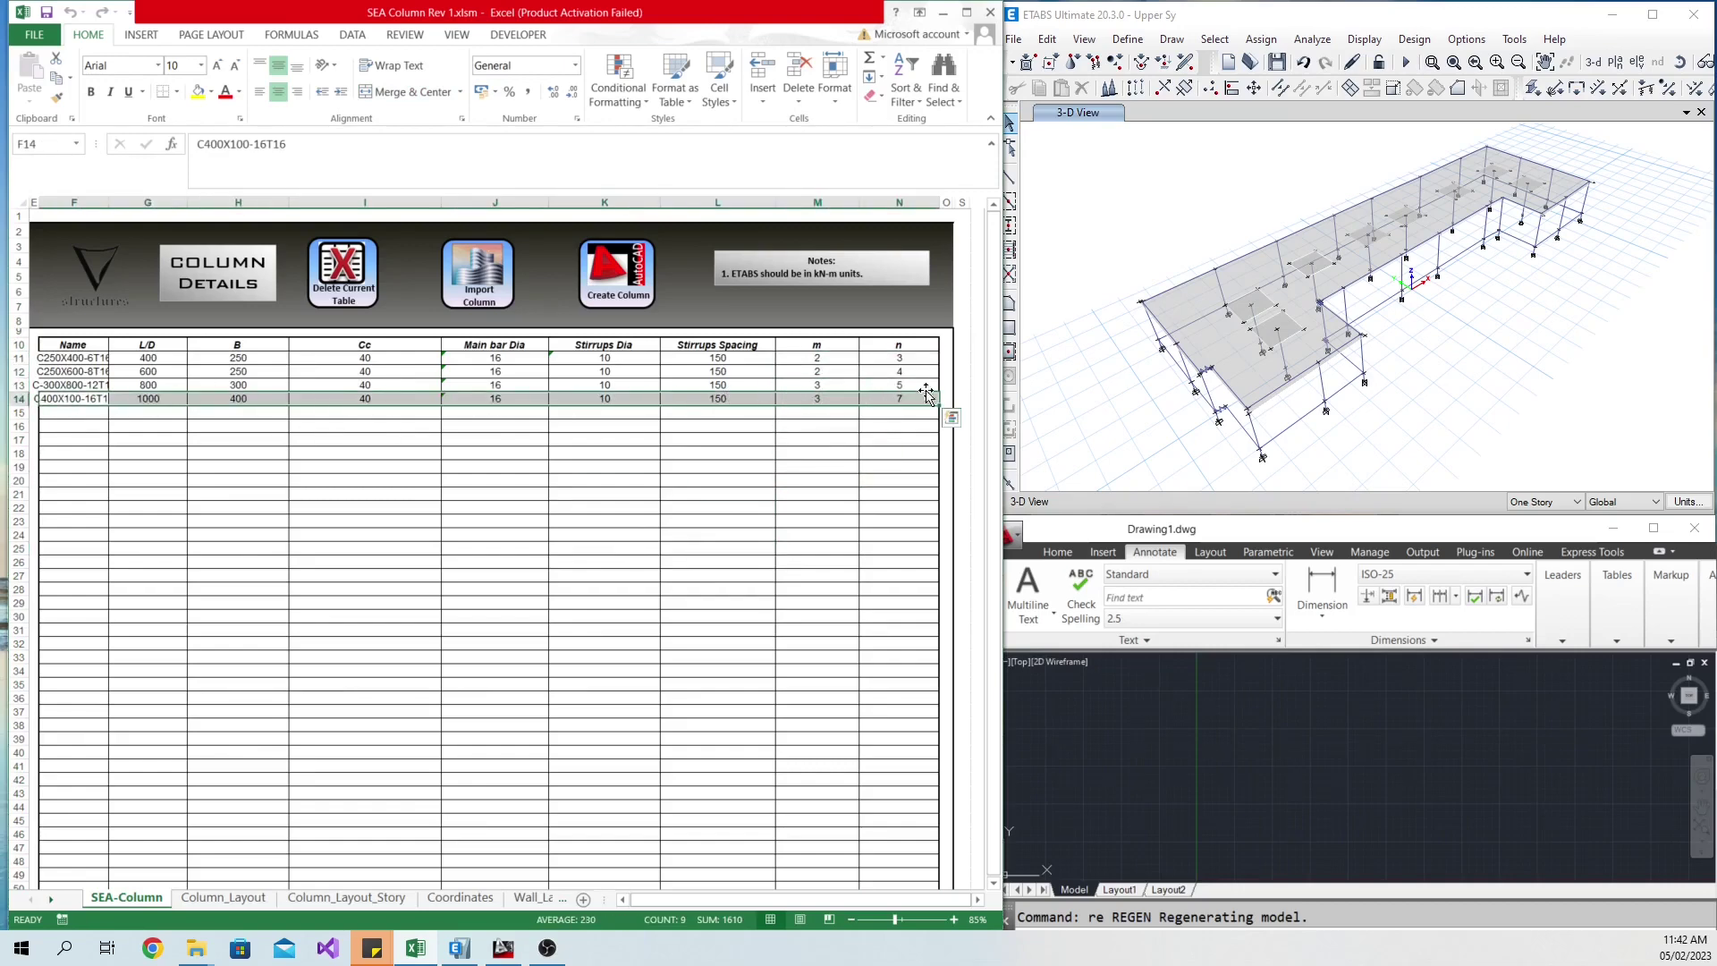
In ETABS, check the longitudinal bar counts along both faces of section C400X100-16T16 against the schedule, leaving the section unchanged.
click(1175, 216)
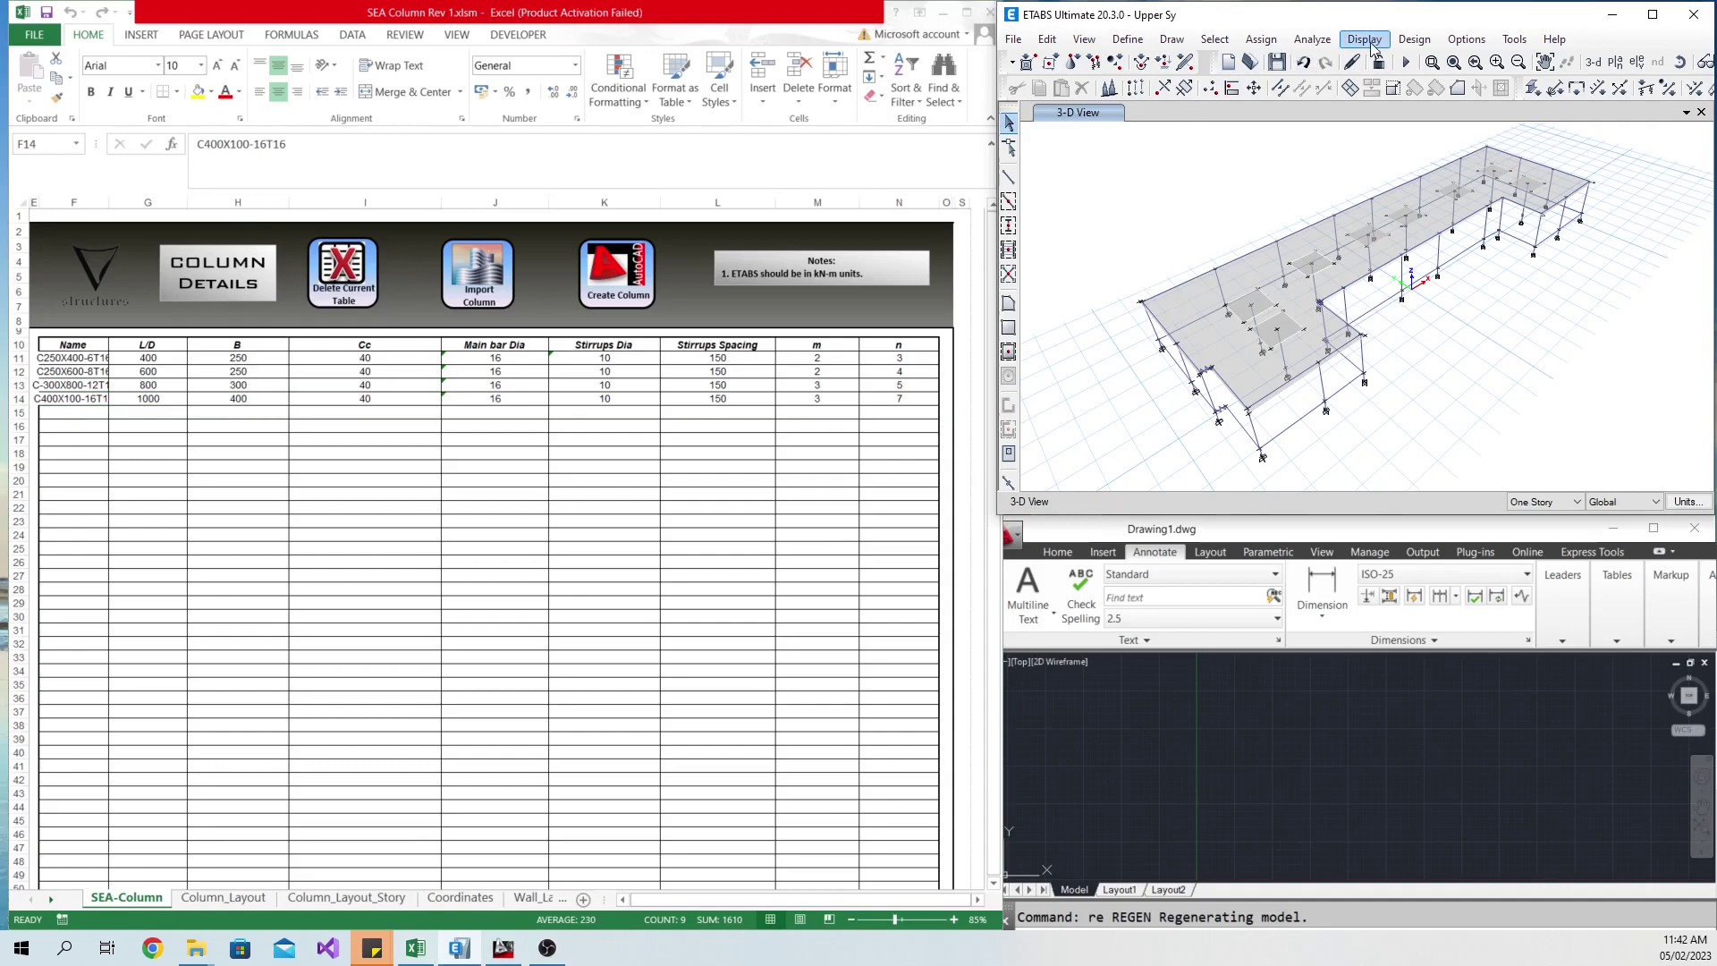
click(1128, 39)
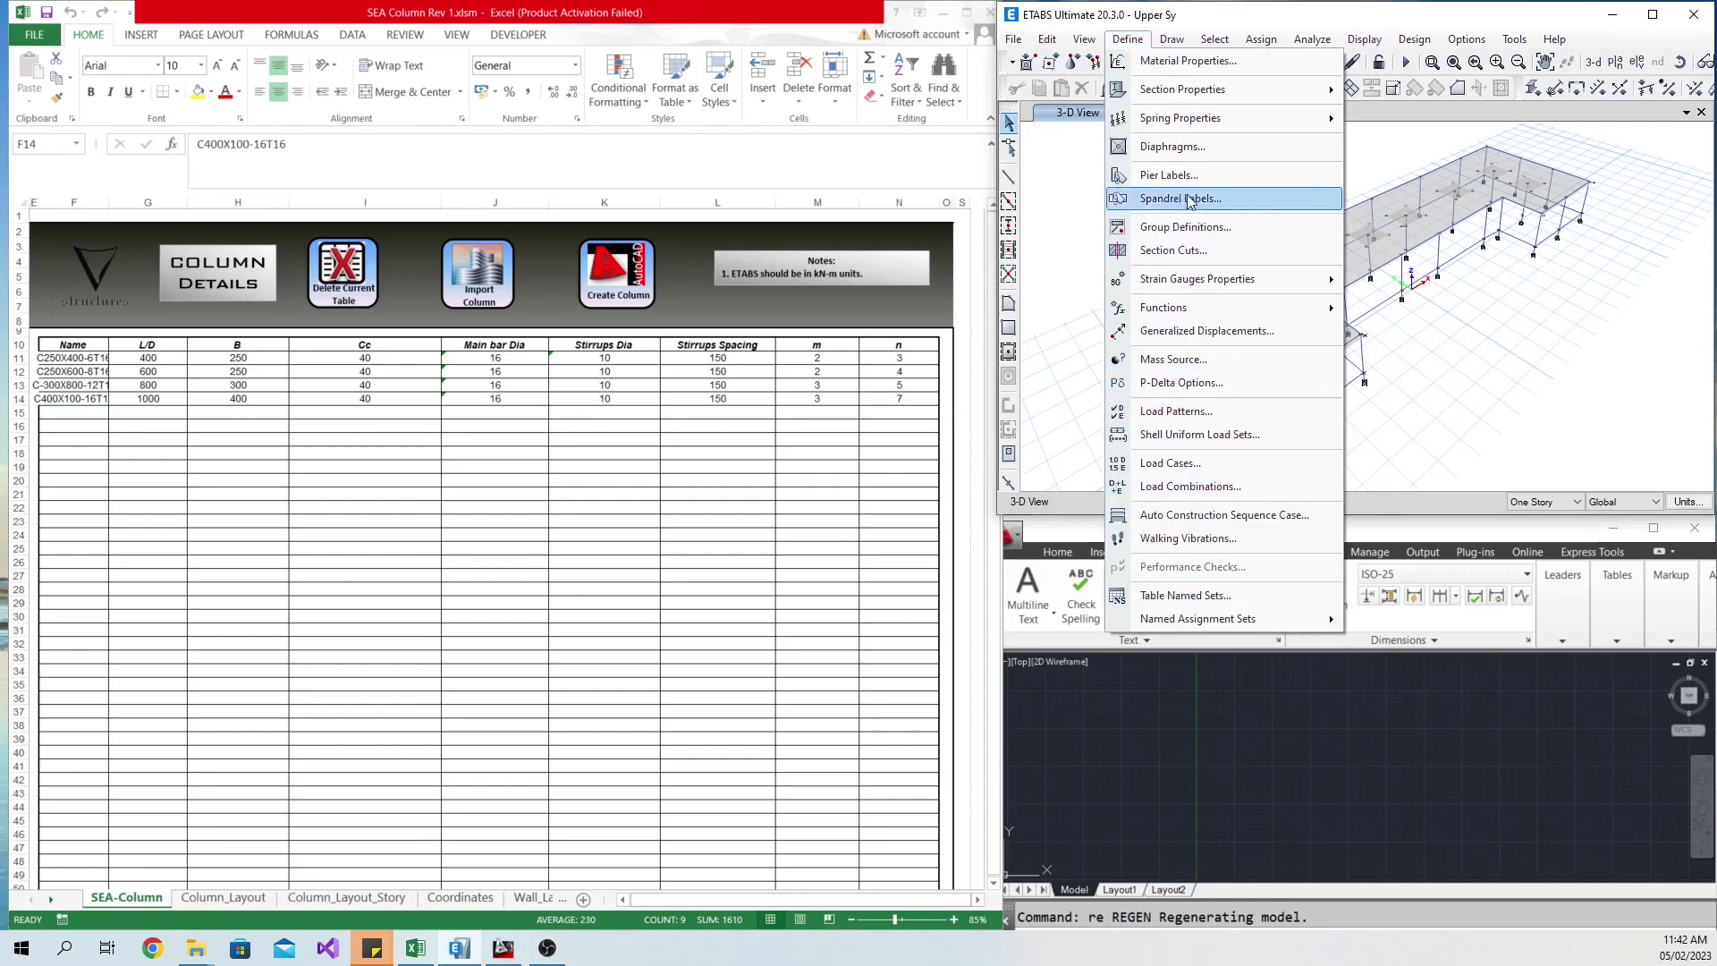
mouse_move(1198, 90)
click(1395, 91)
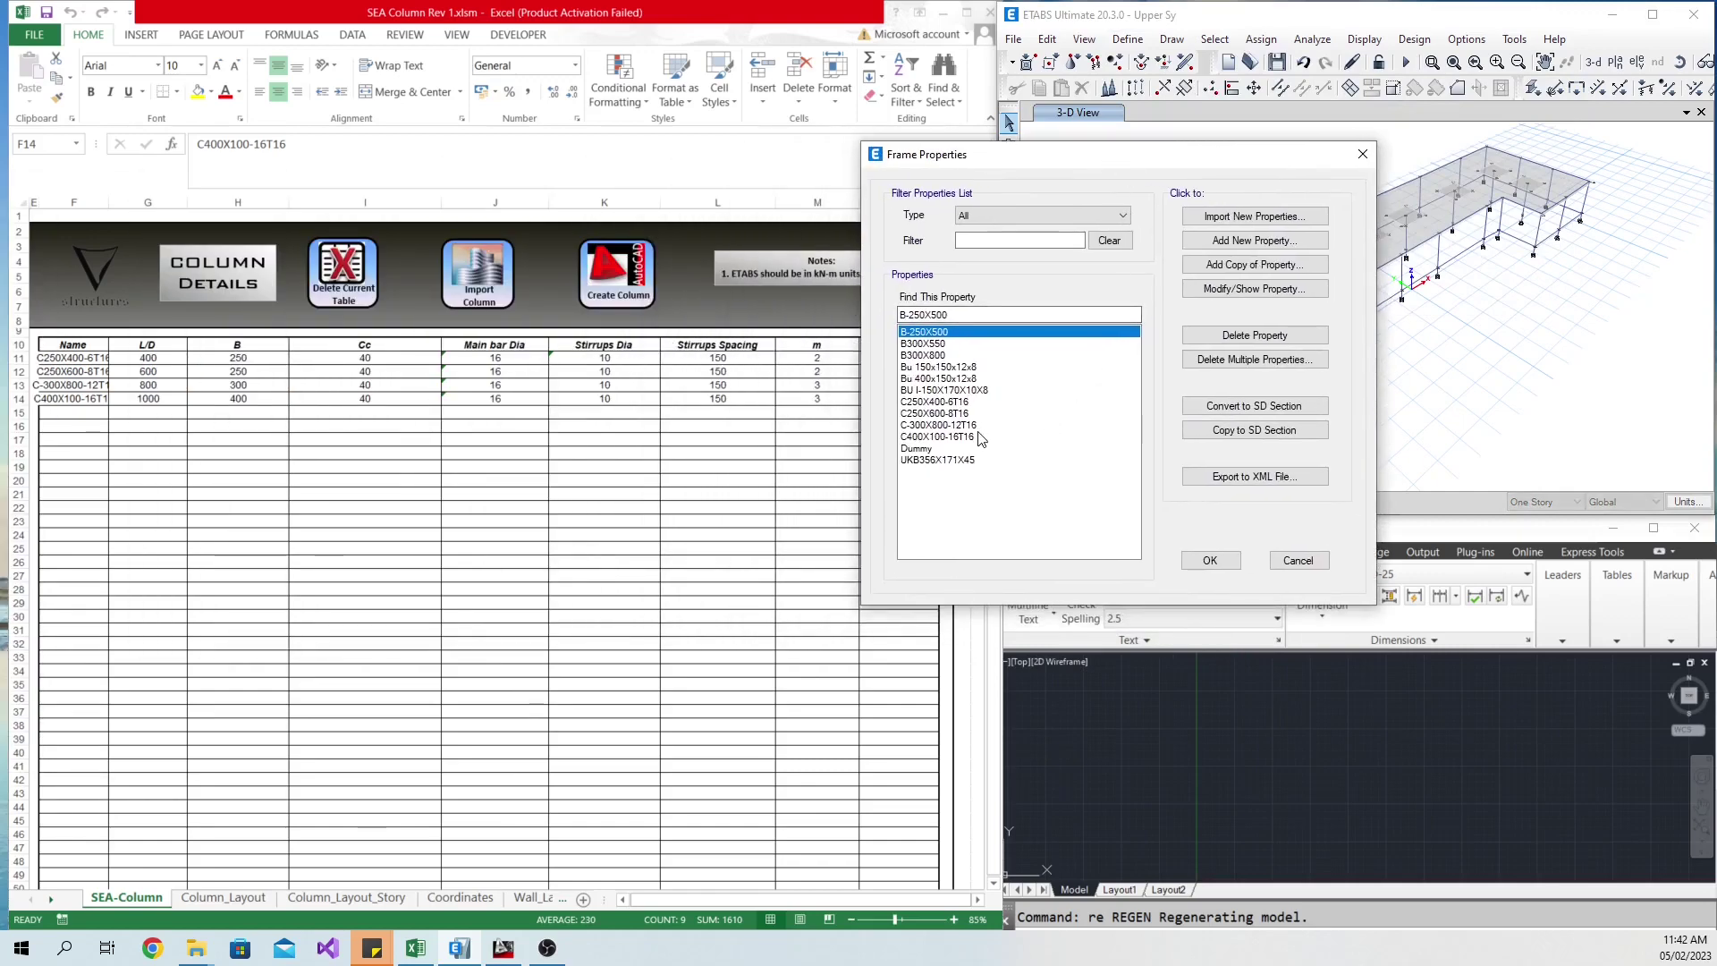
click(980, 437)
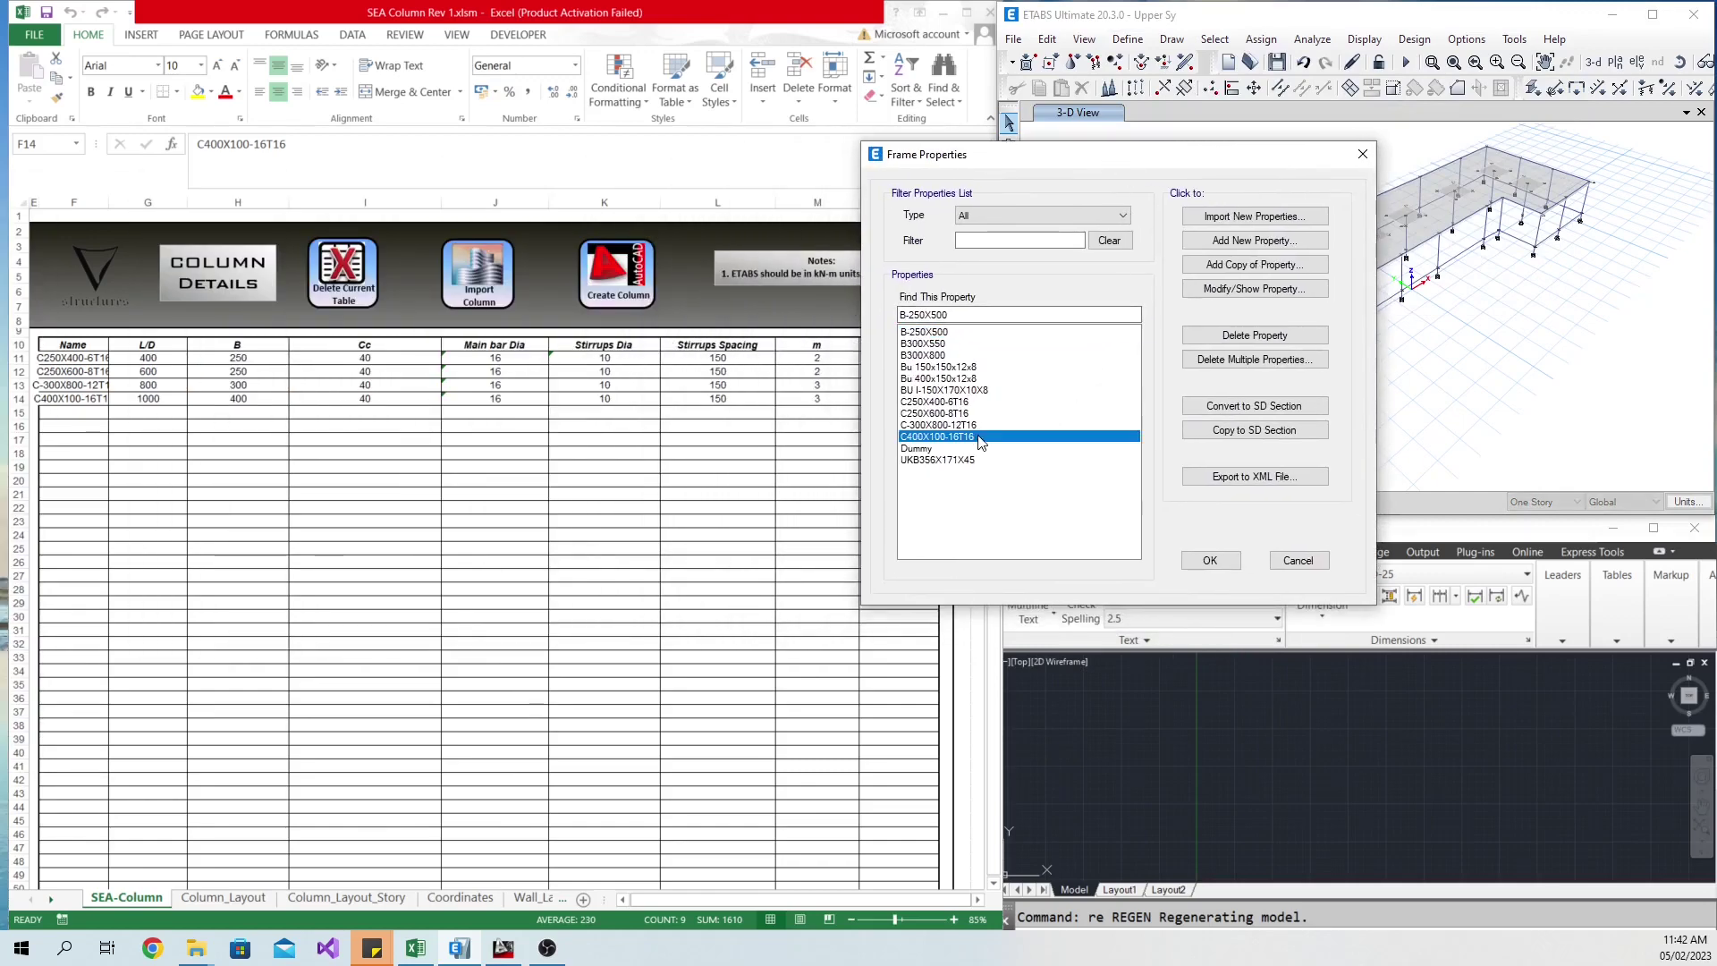
click(1221, 289)
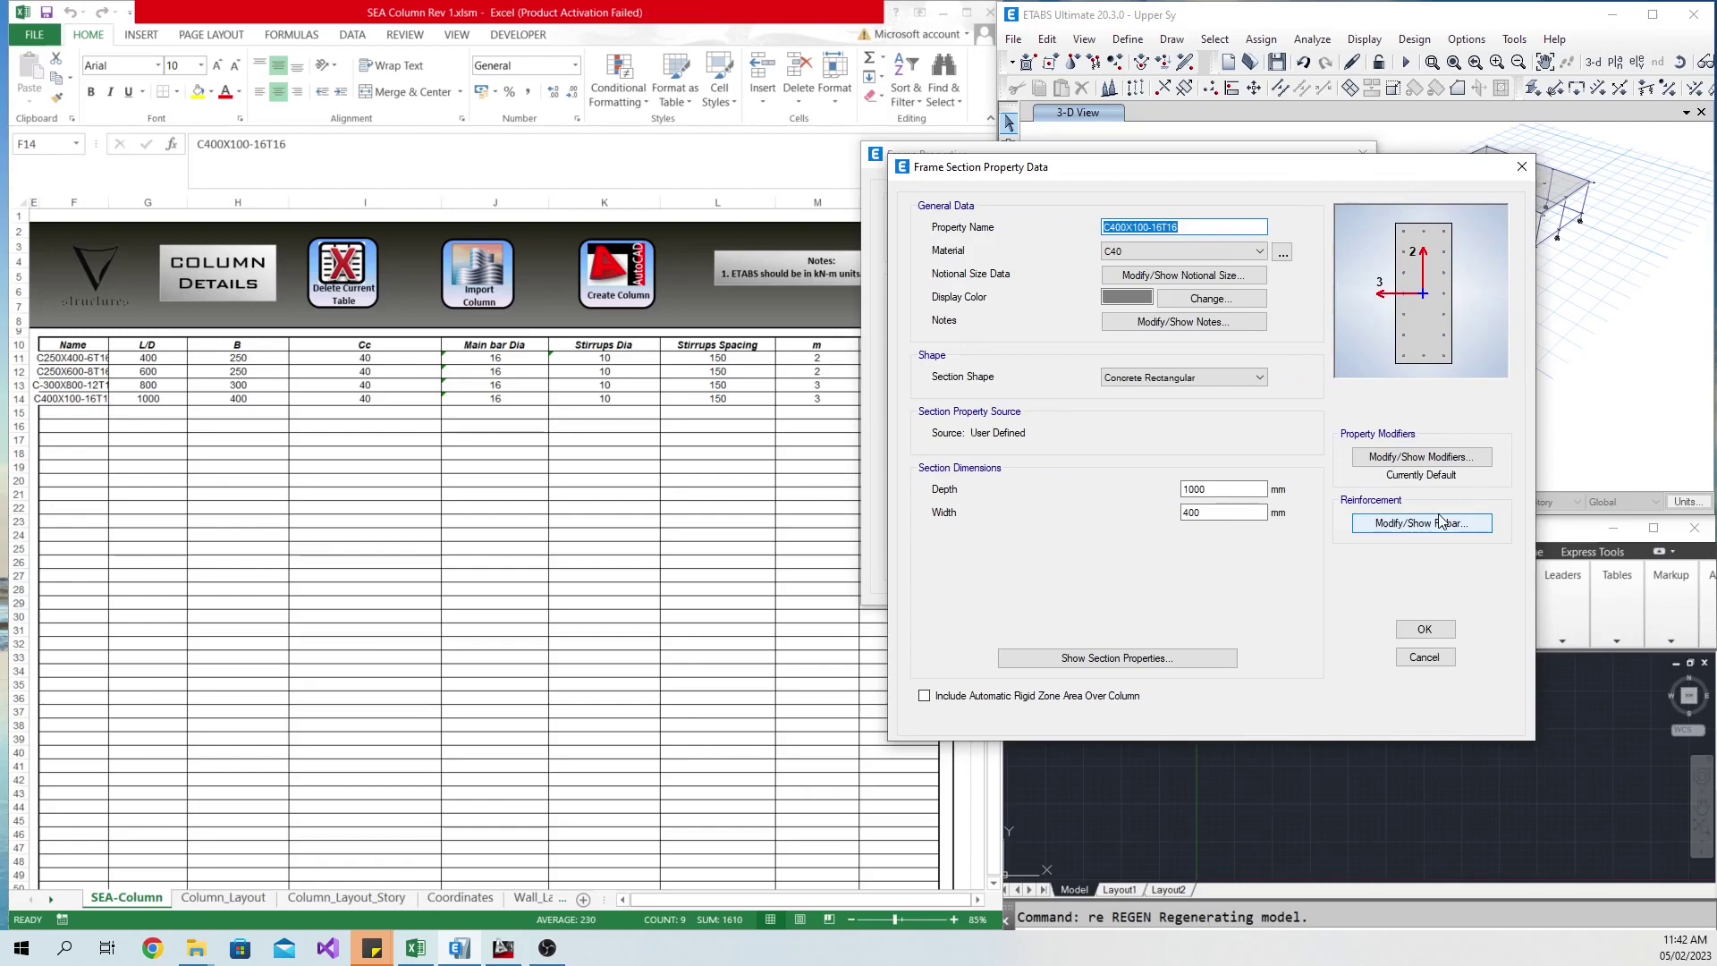
click(1429, 524)
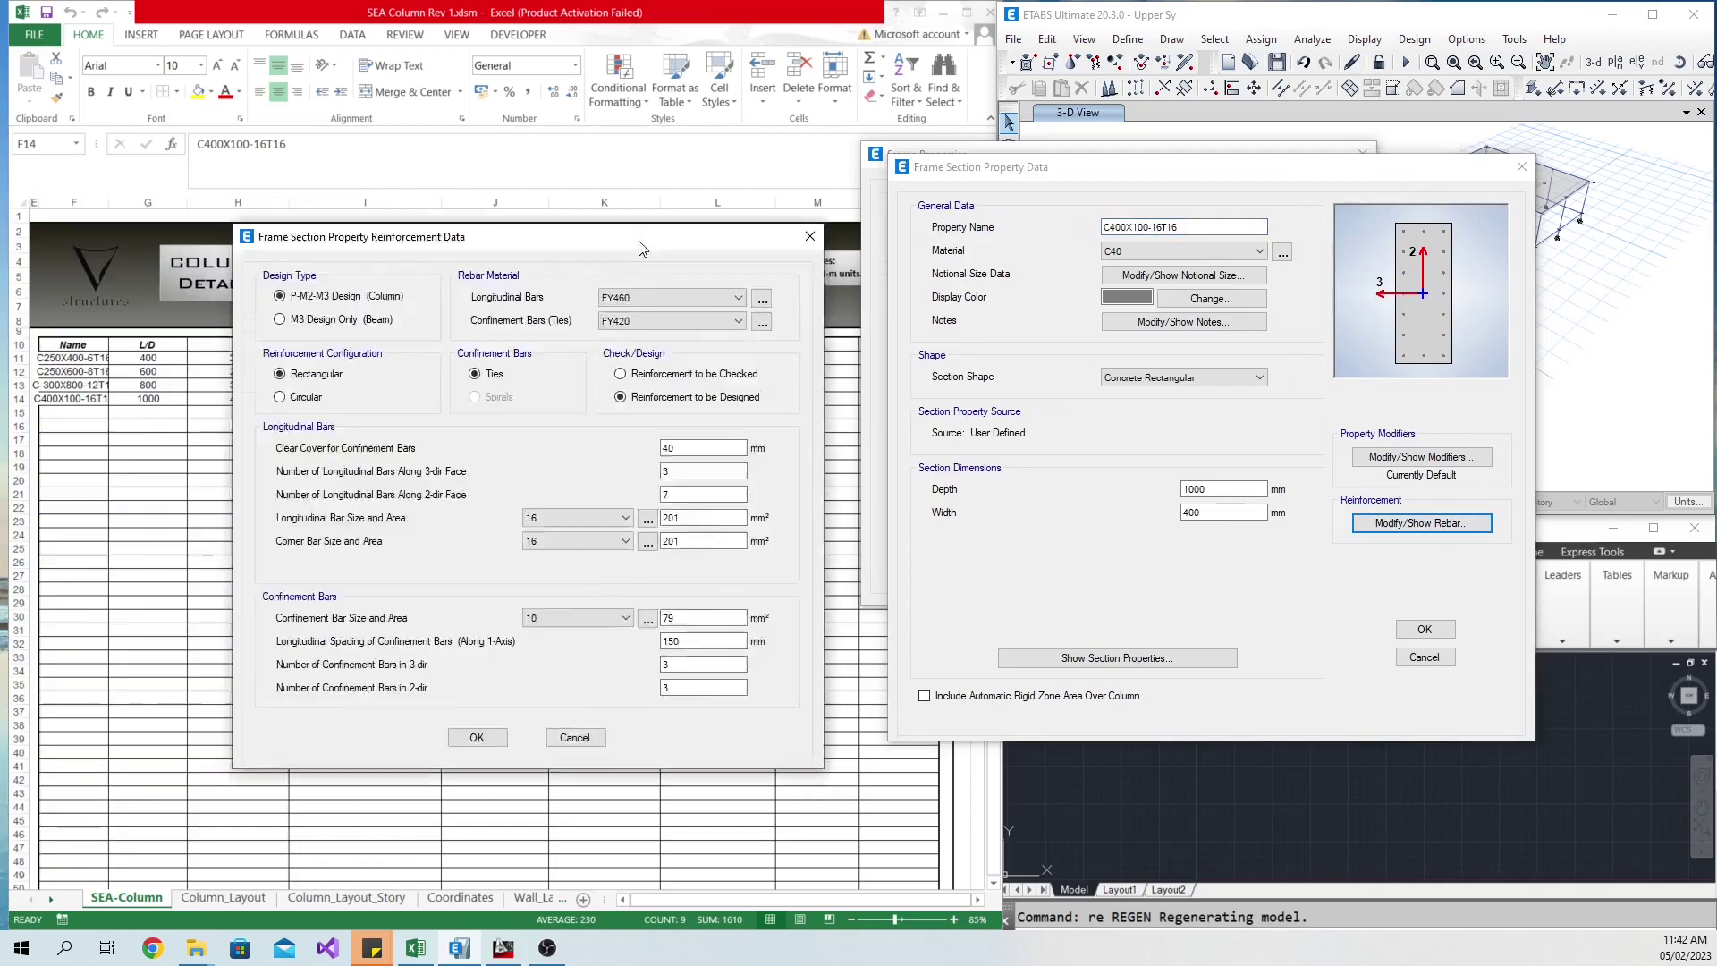
drag(538, 242, 1153, 242)
click(1264, 493)
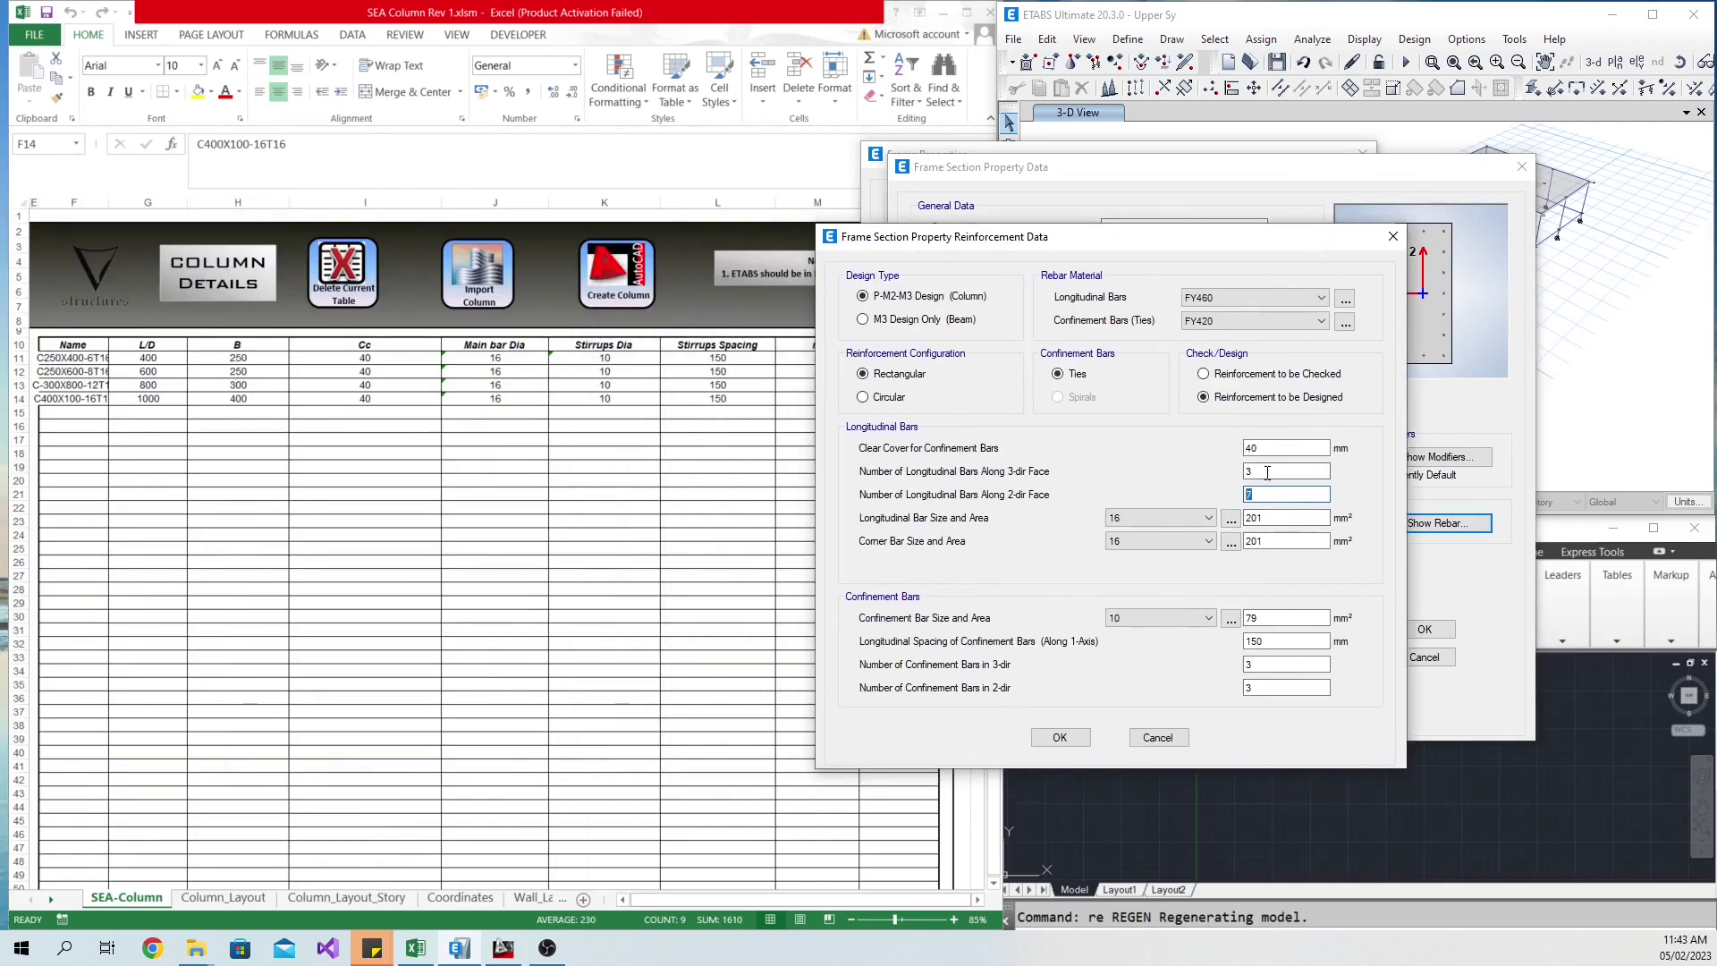
click(1268, 472)
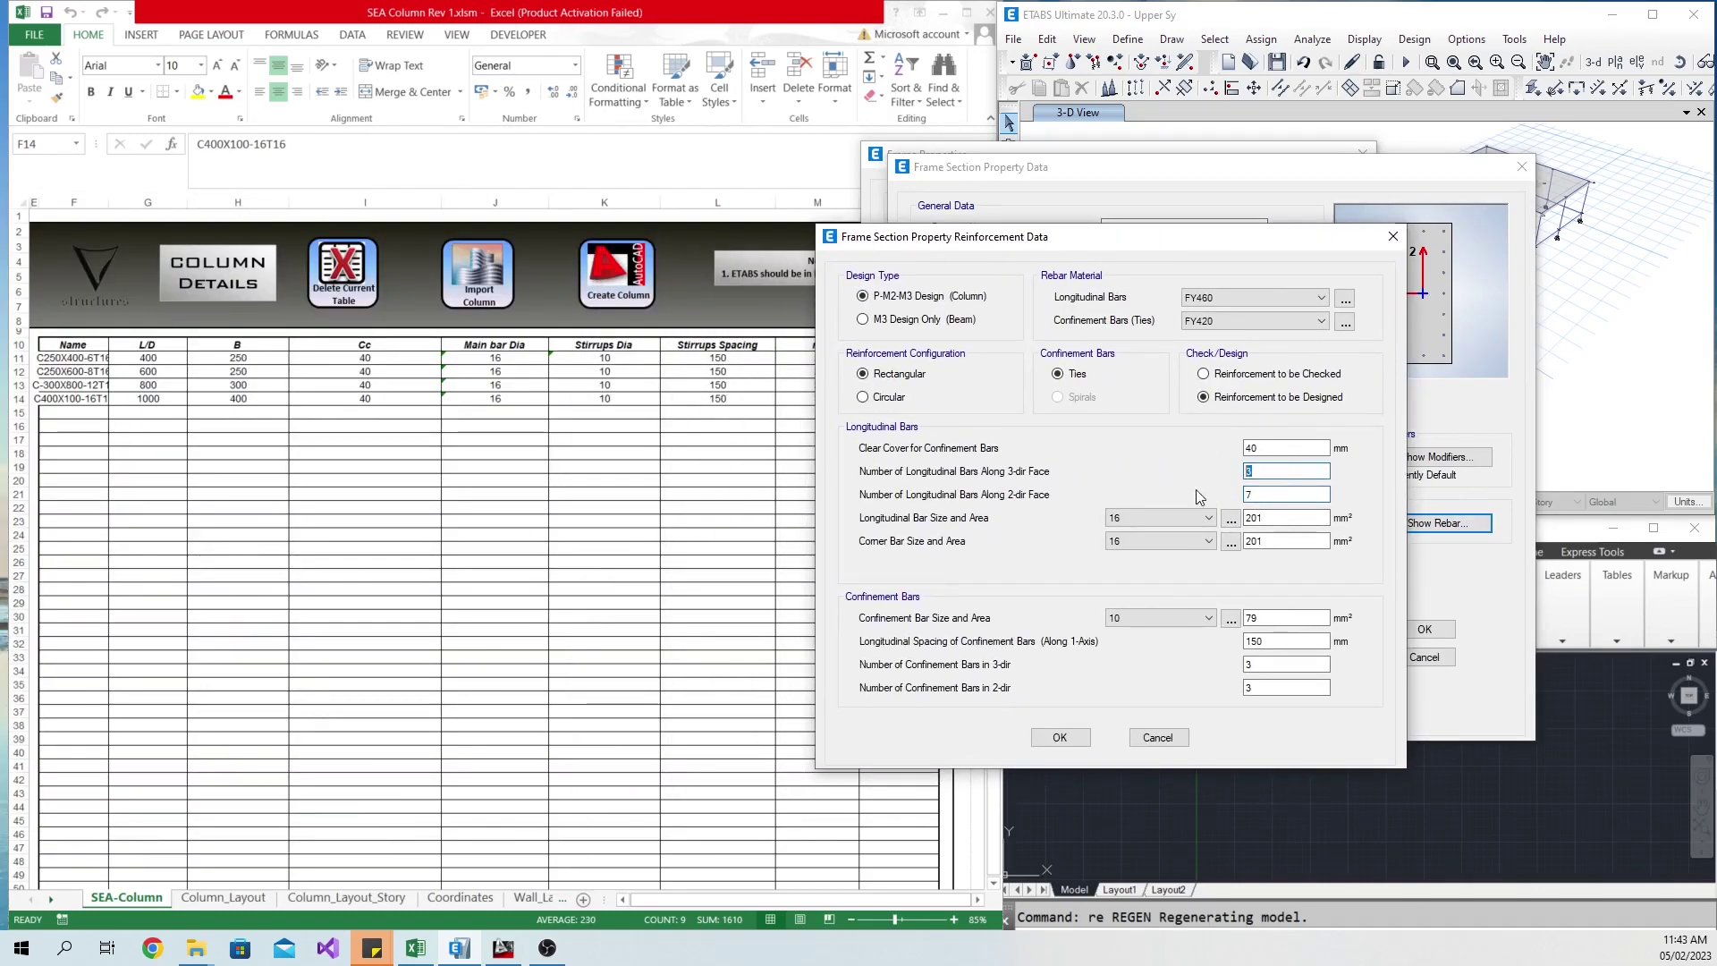
click(1392, 237)
click(1521, 166)
click(1311, 137)
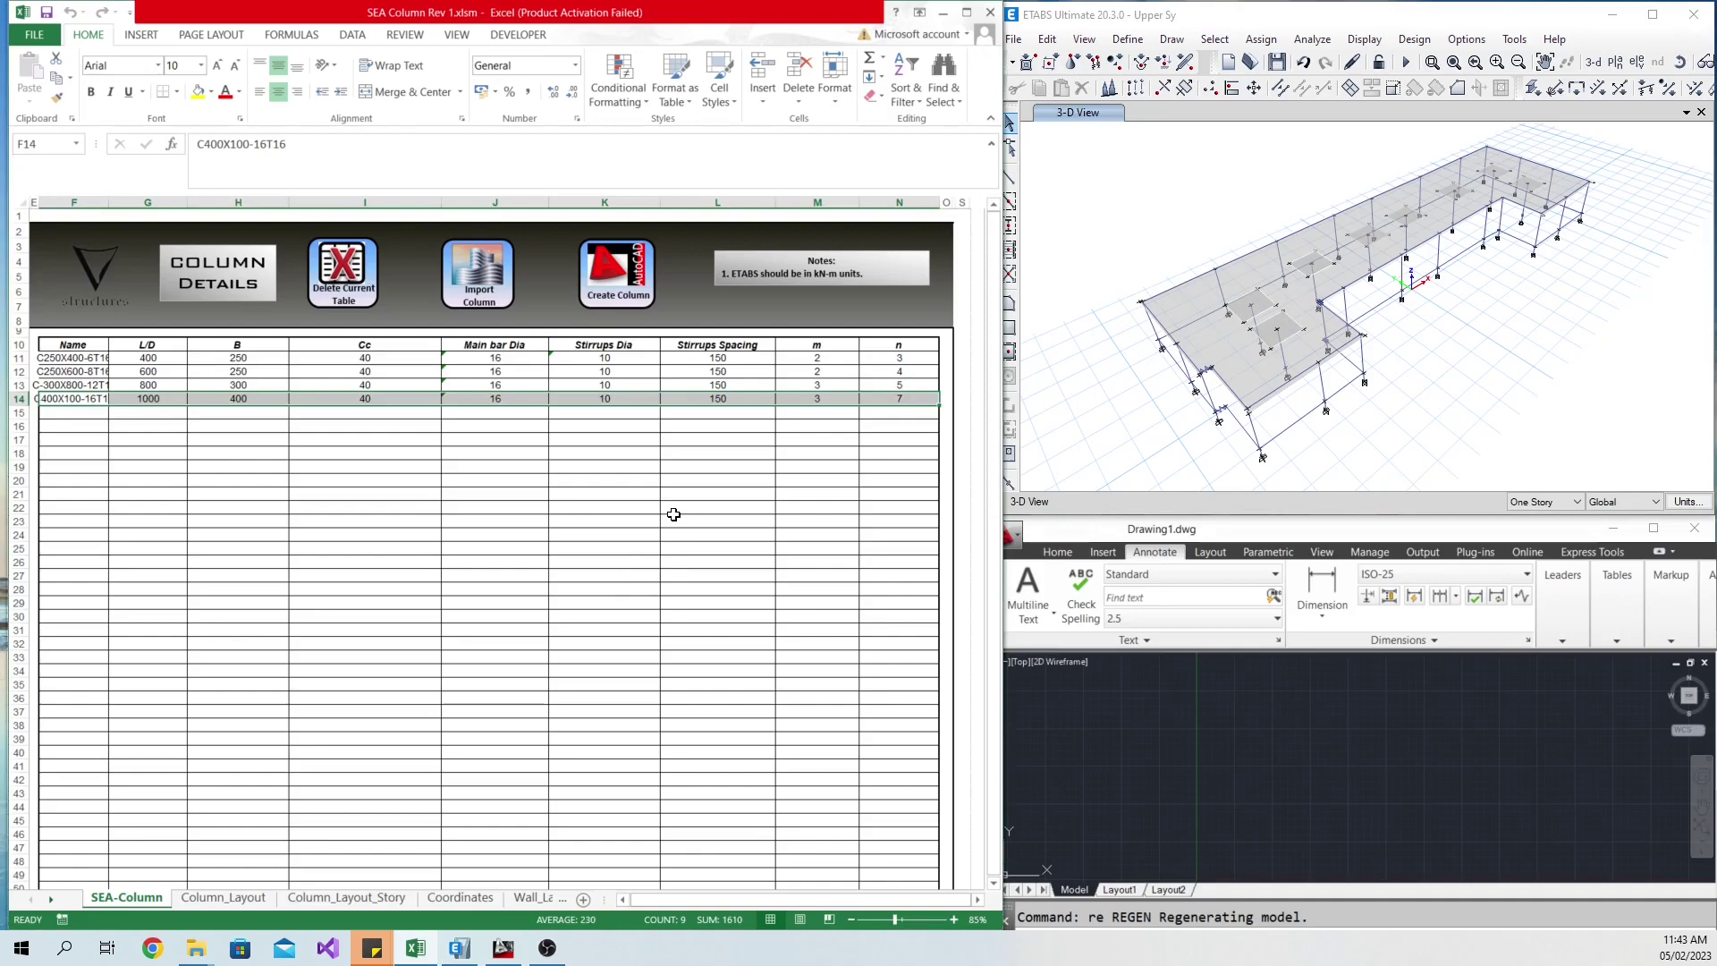
From the Excel column schedule, generate the column detail drawings in AutoCAD.
click(674, 514)
click(680, 466)
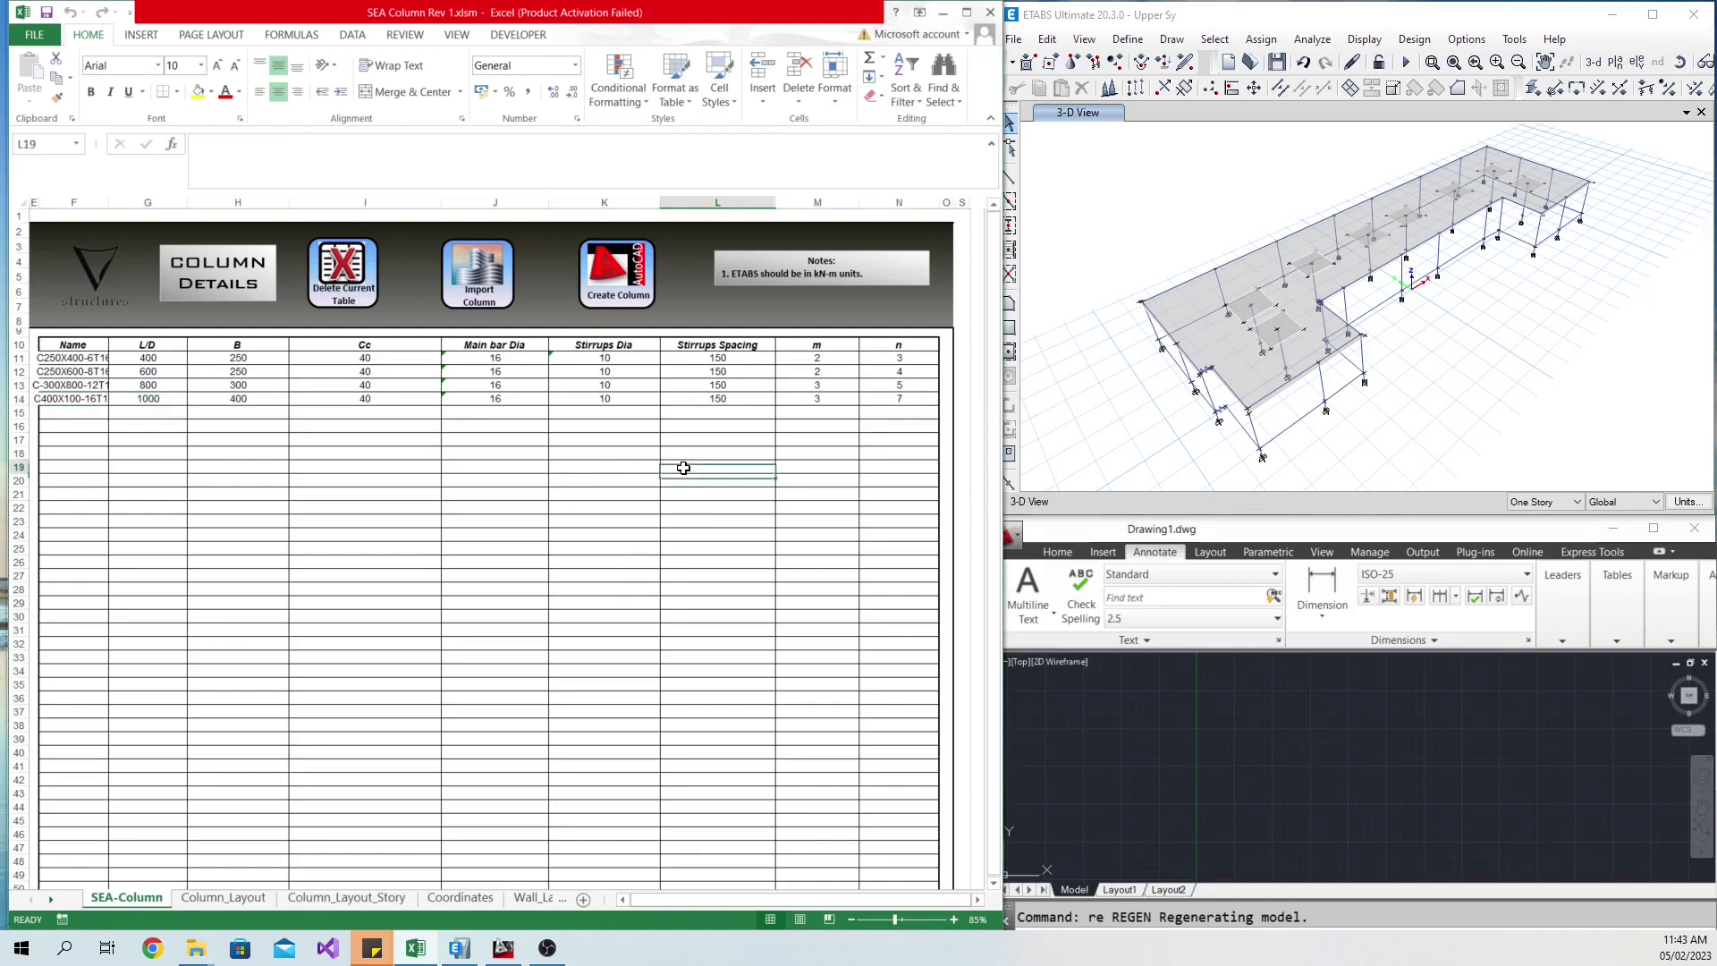
click(617, 278)
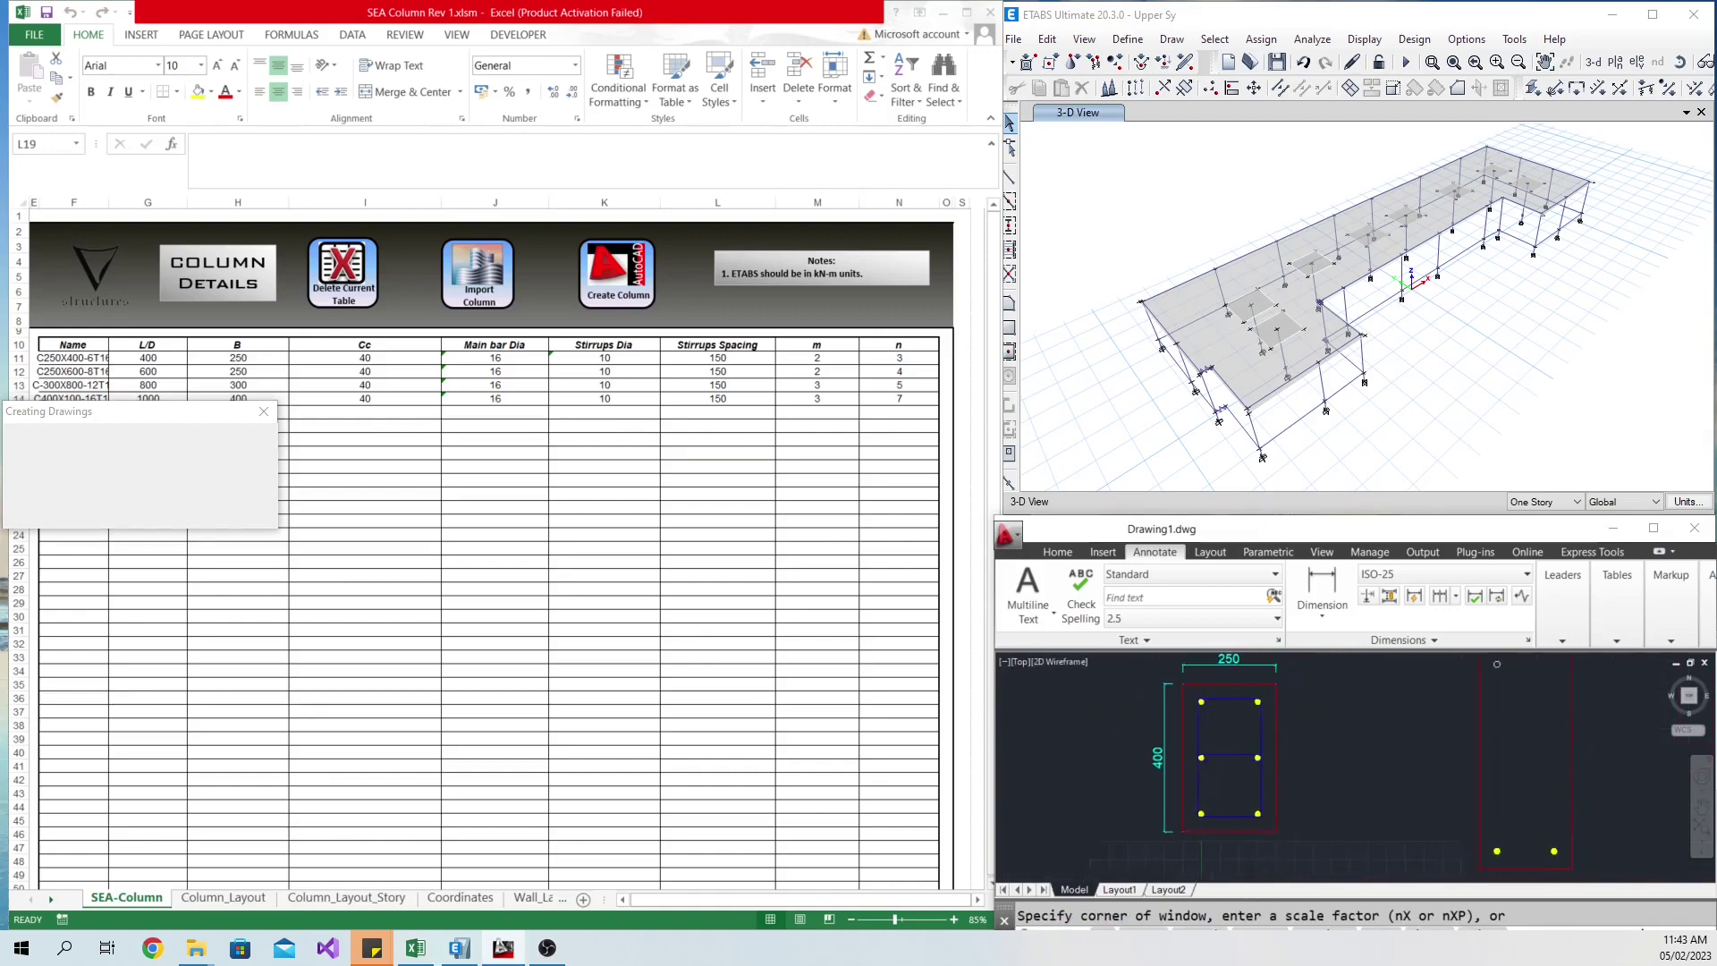
Switch to AutoCAD and maximize its window to show the generated Column Schedule drawing.
scroll(1262, 766, down, 5)
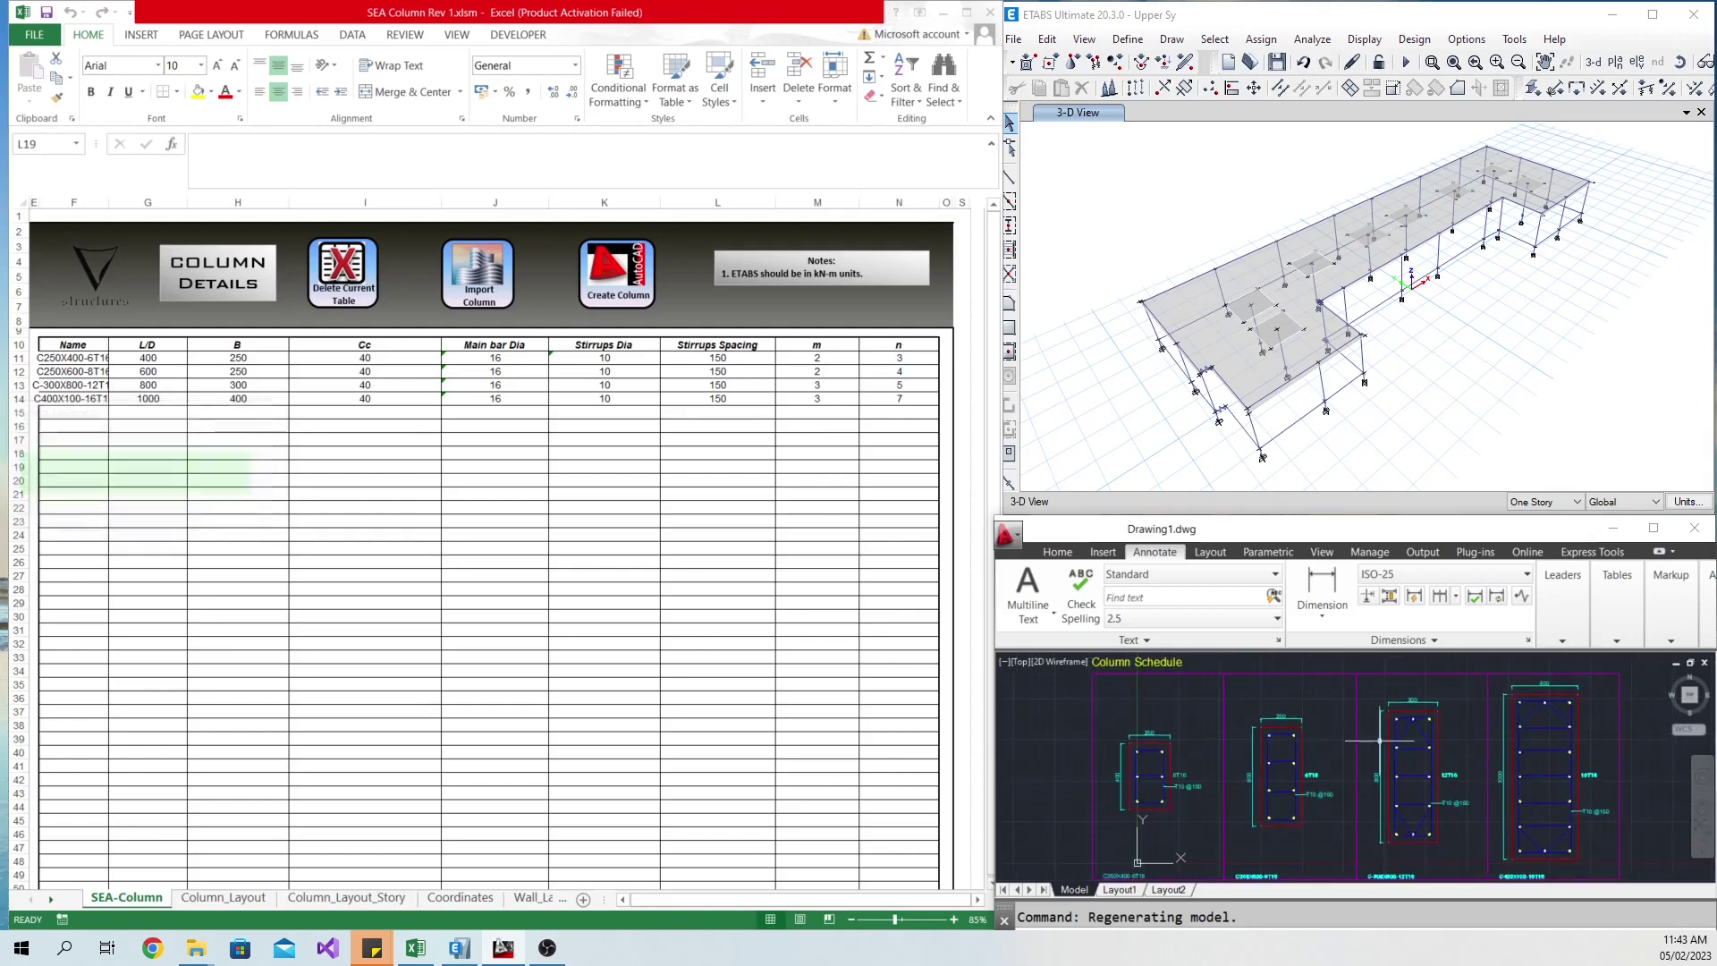
click(653, 606)
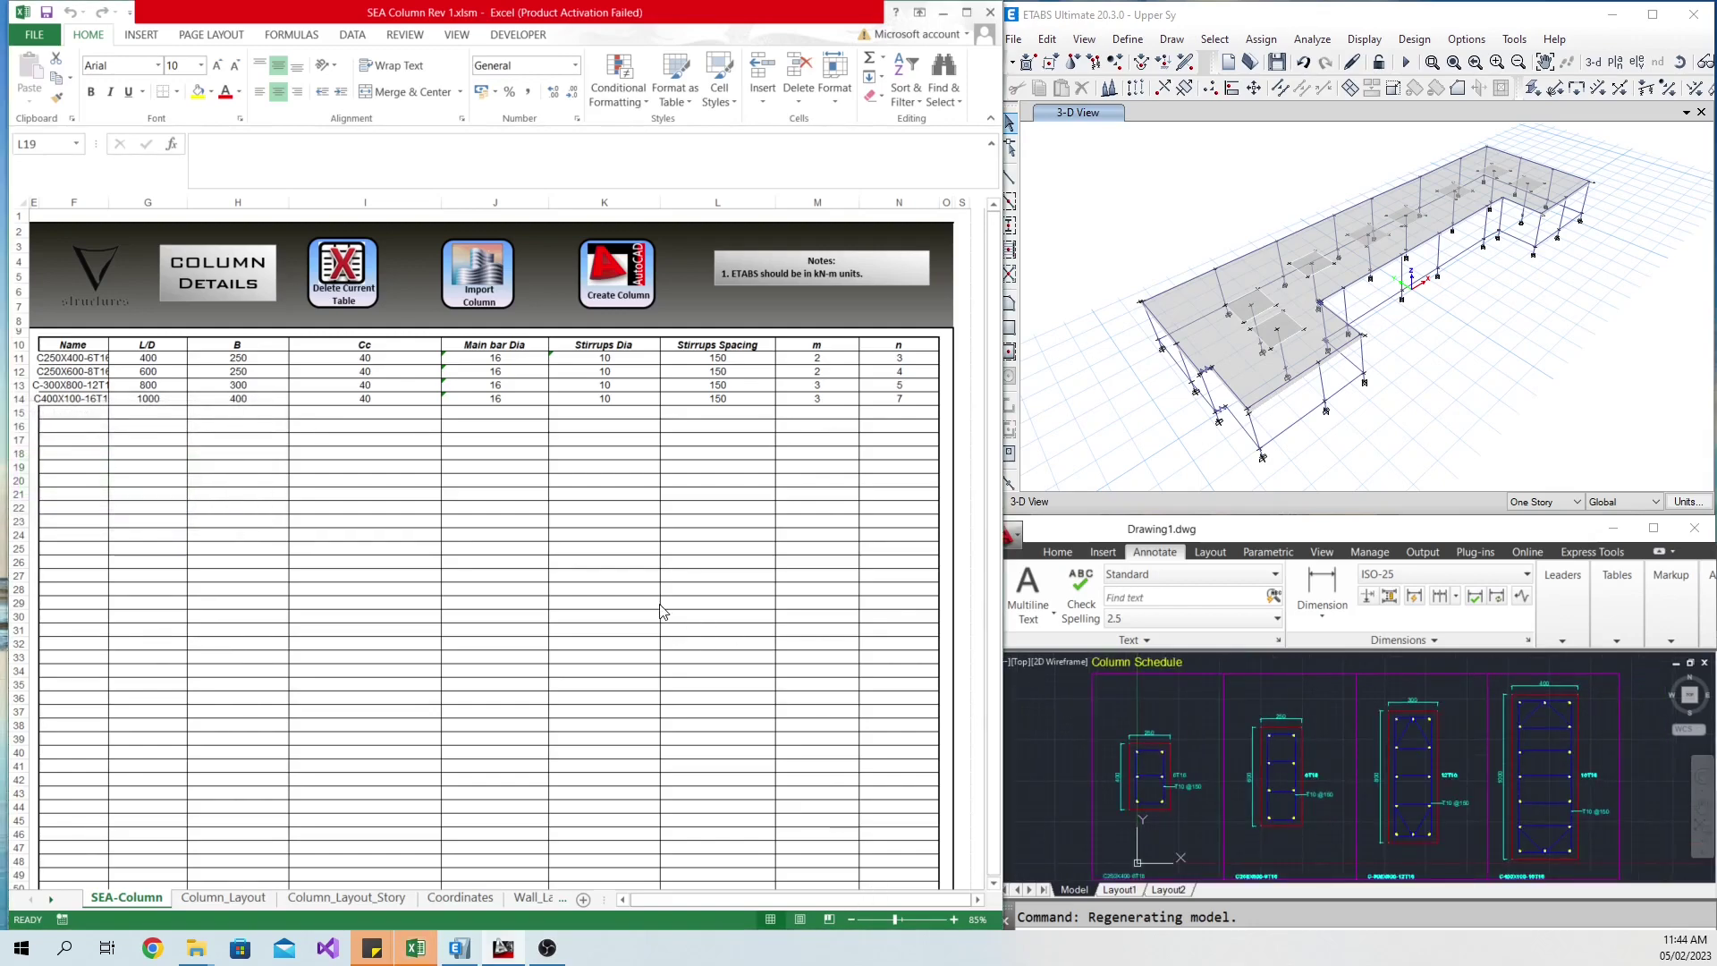
click(973, 535)
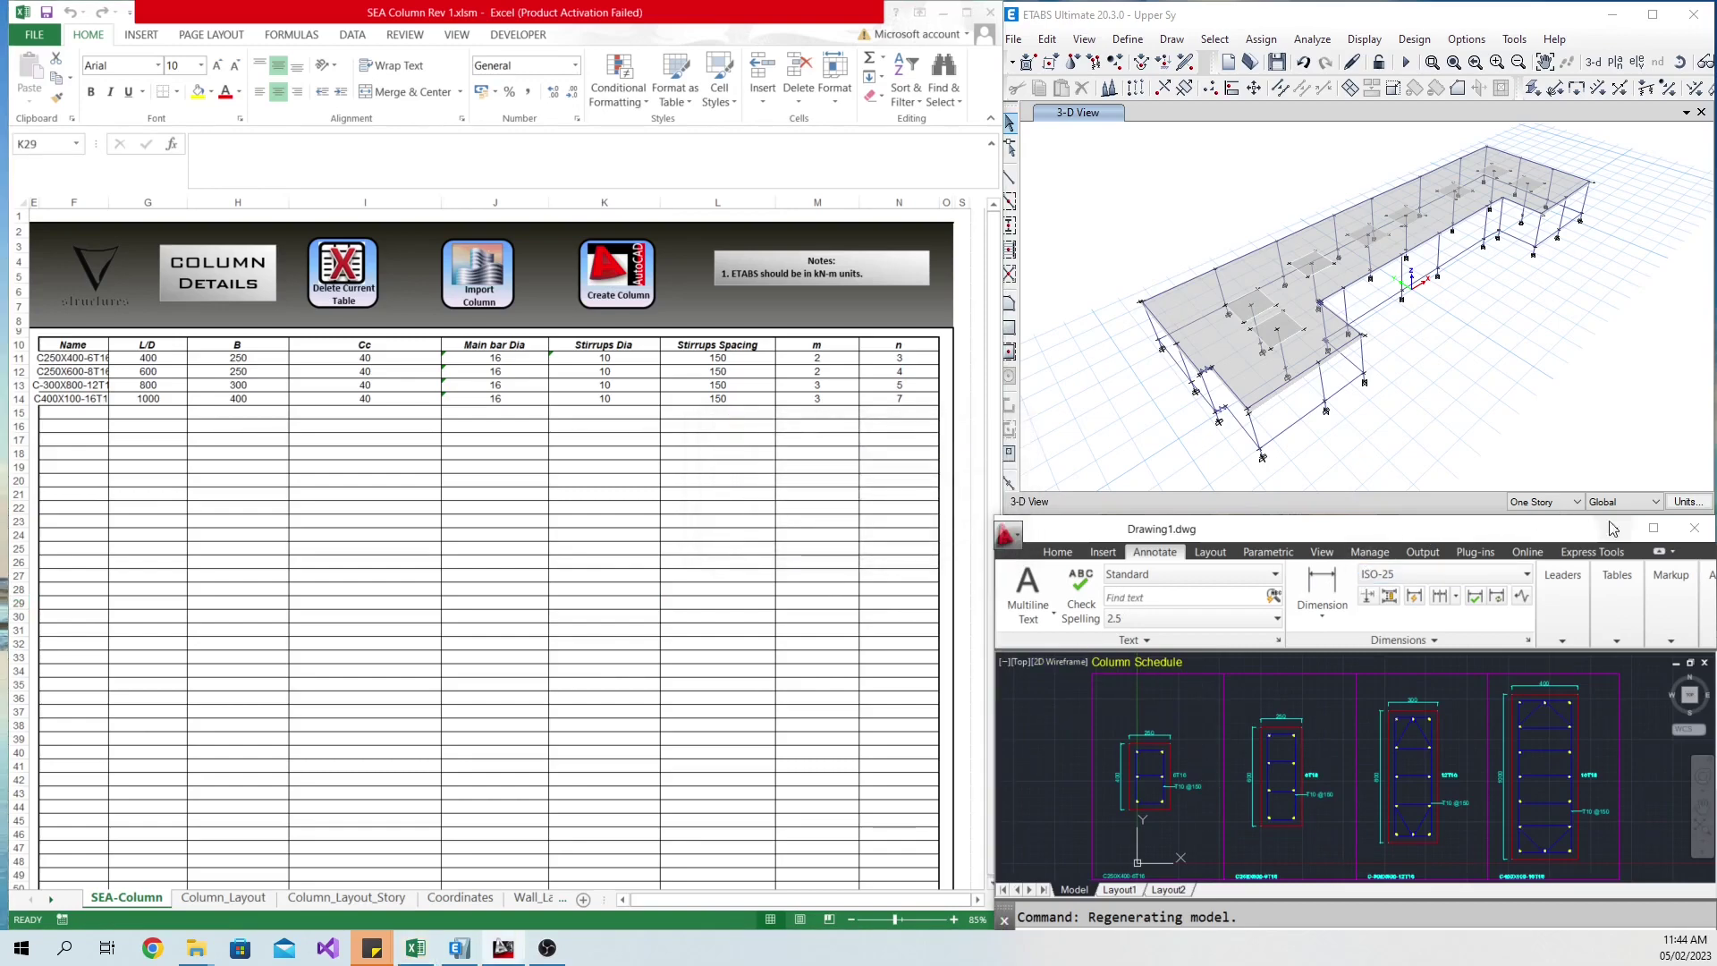
click(1652, 528)
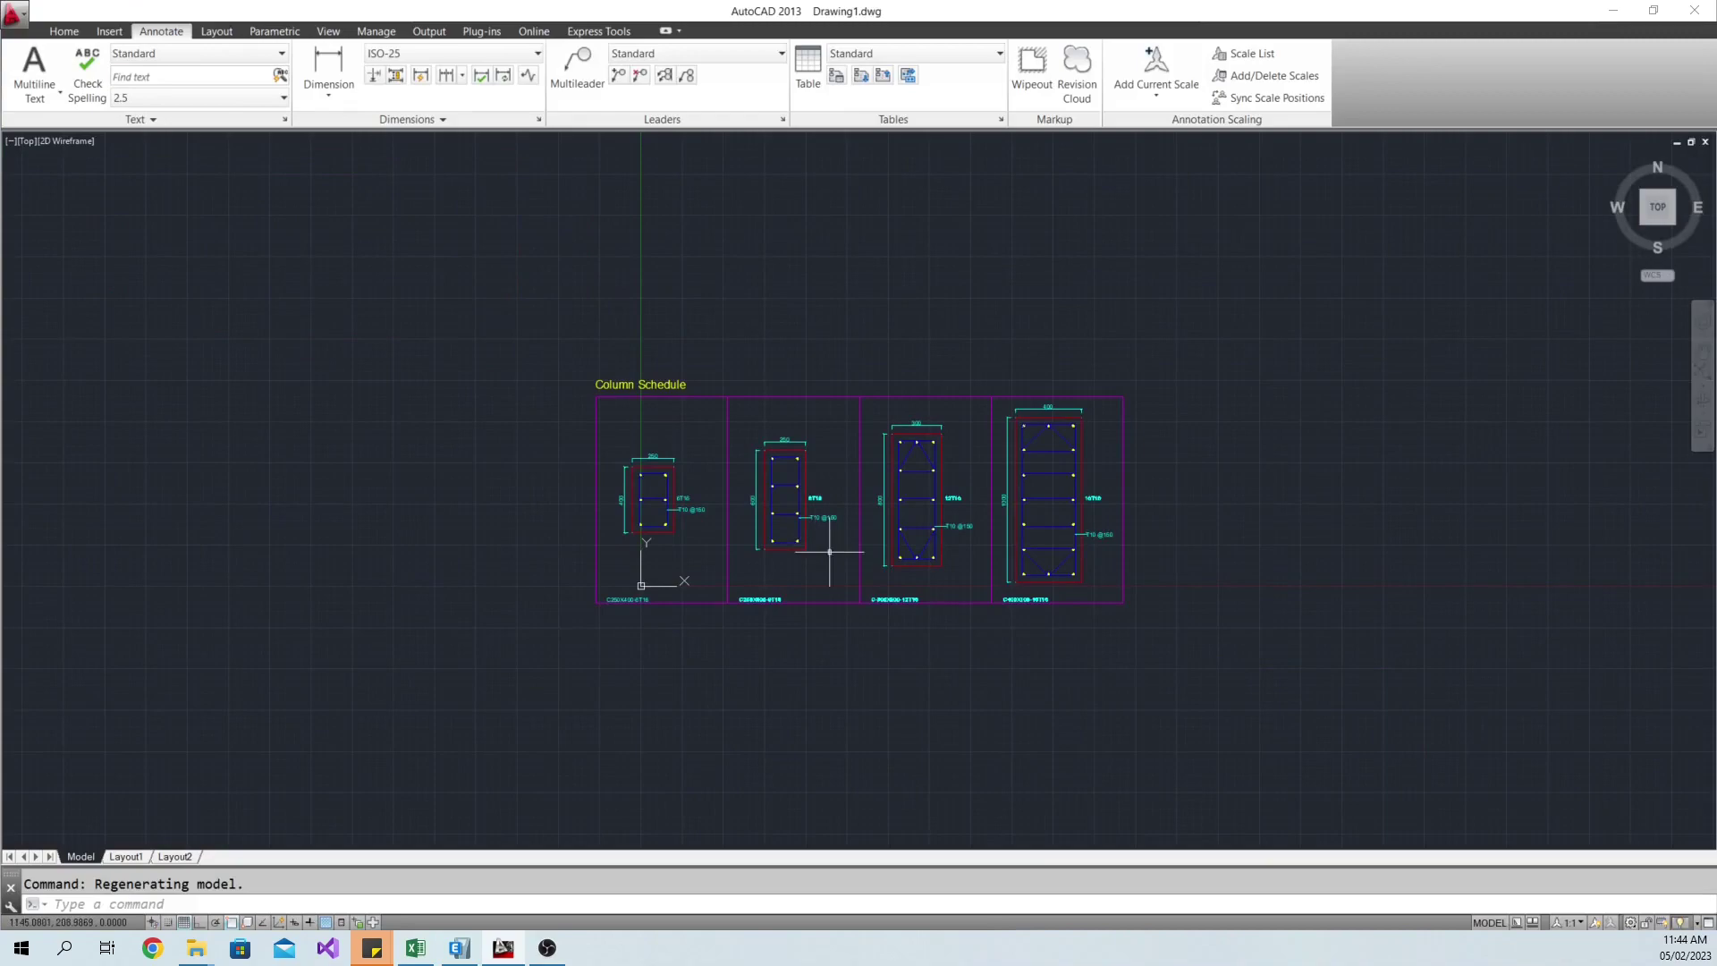
Examine the section dimensions, main bar layouts and stirrup labels of all four columns in the Column Schedule drawing.
scroll(815, 538, up, 4)
scroll(567, 488, up, 2)
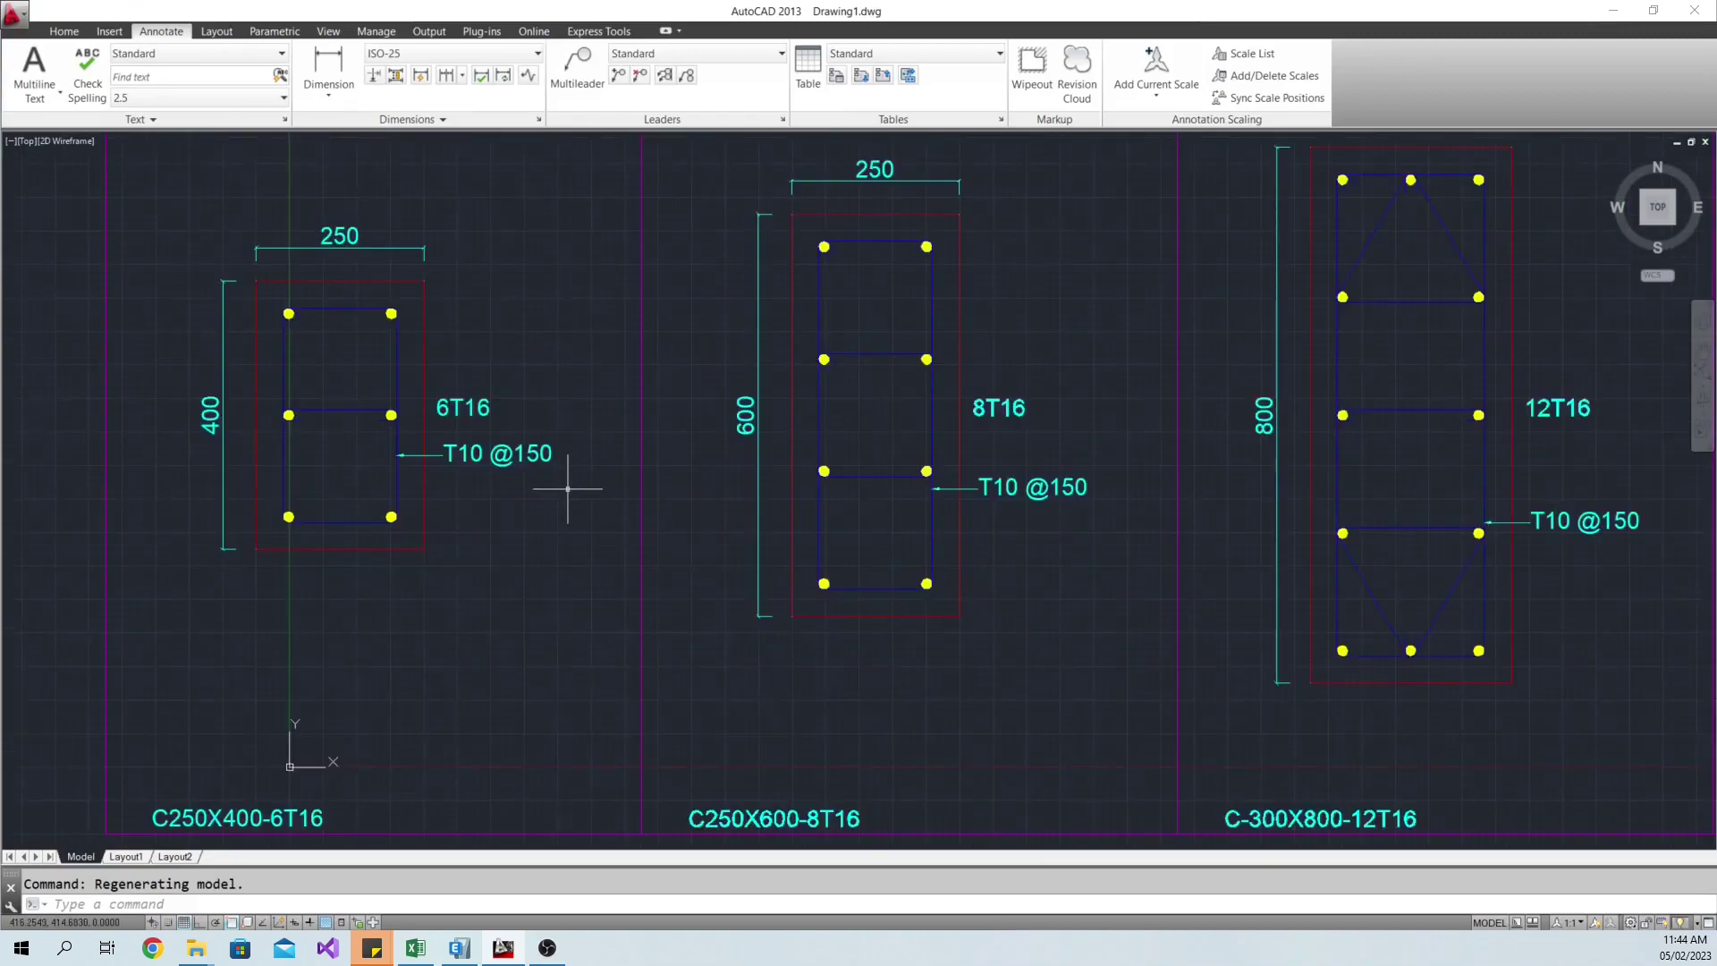
scroll(767, 459, down, 4)
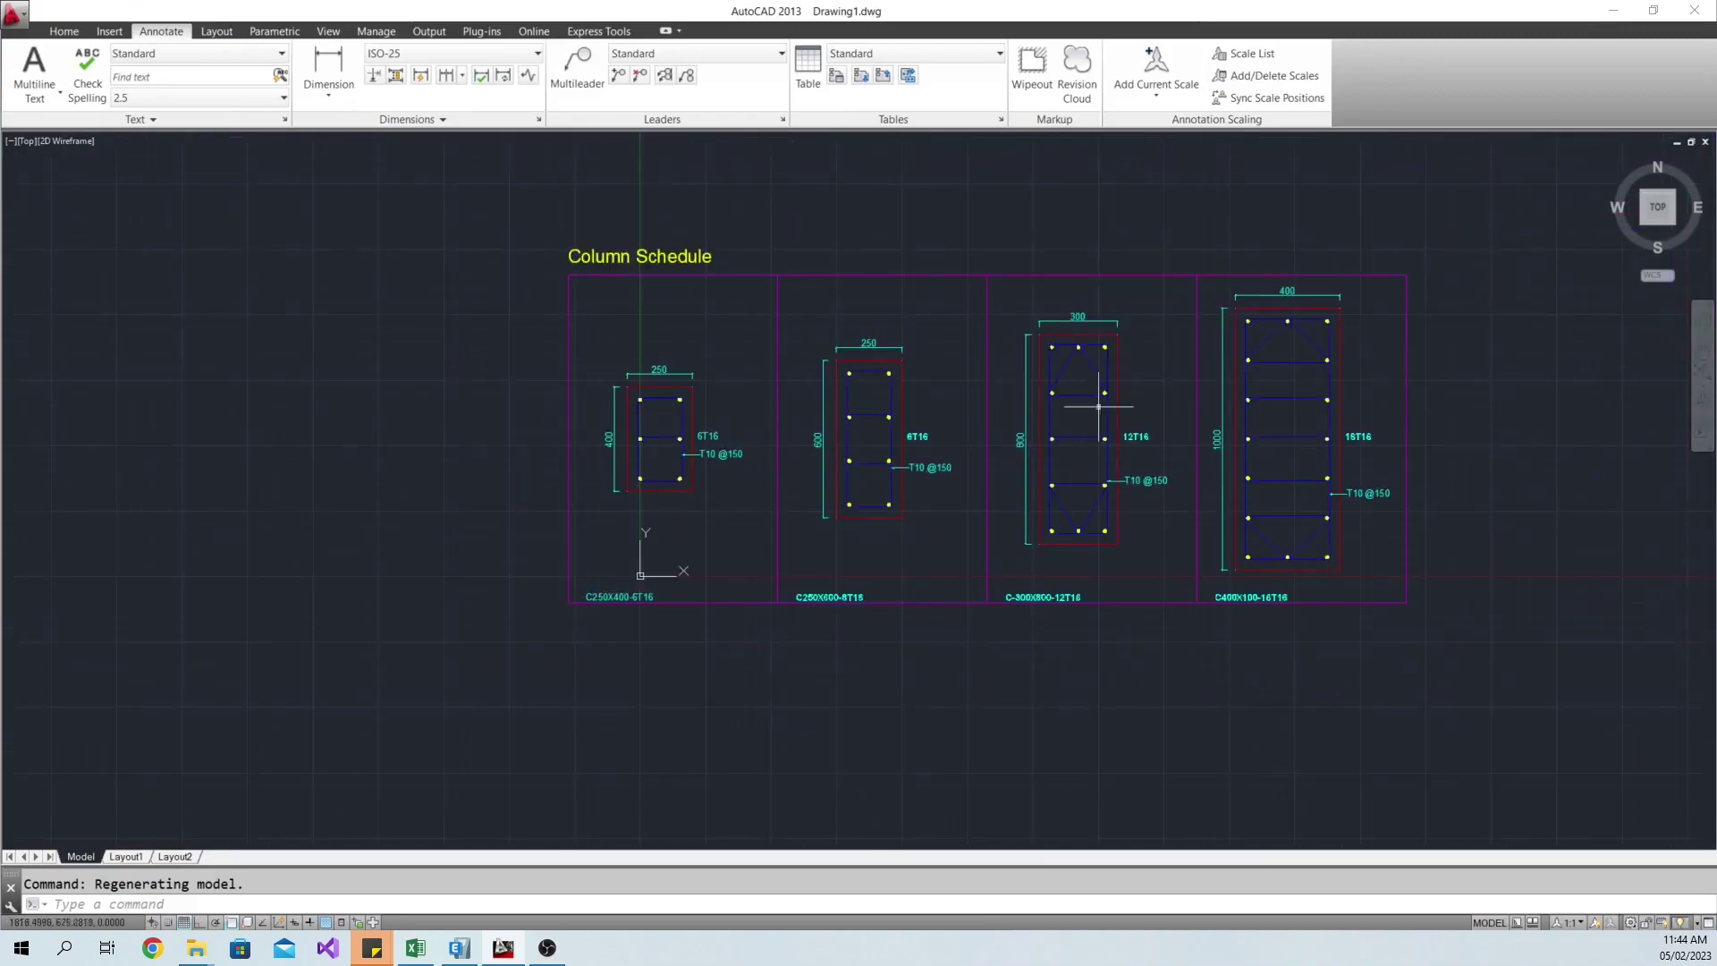
scroll(1196, 364, up, 4)
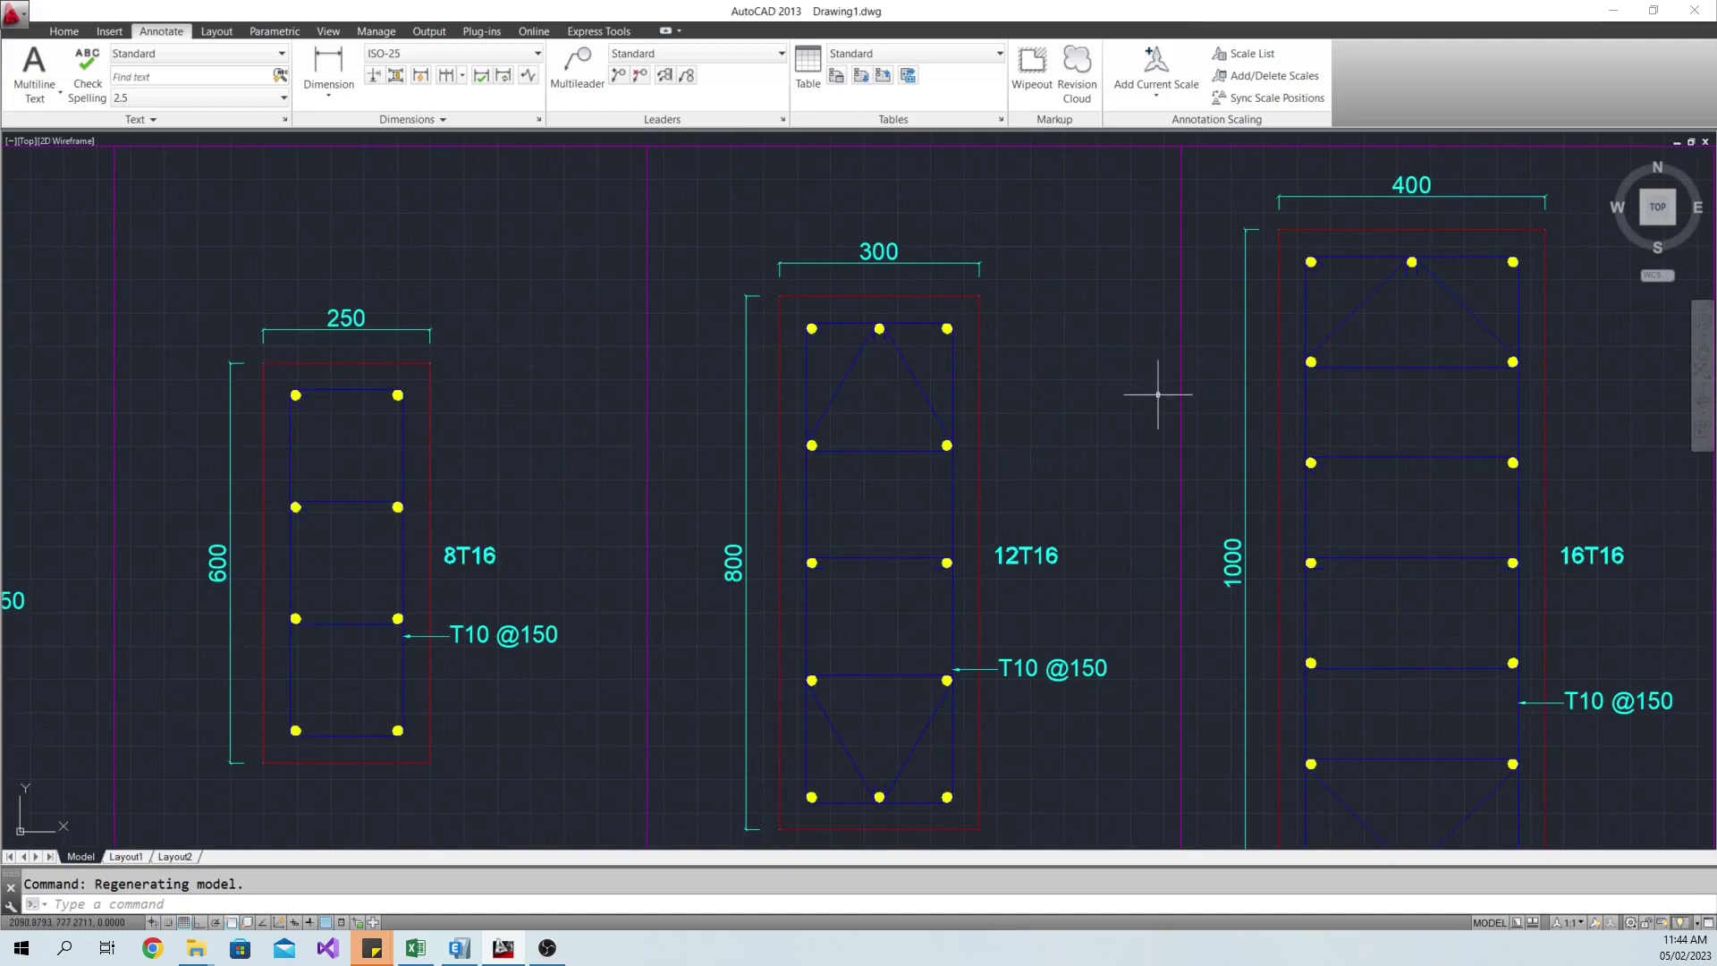
scroll(1154, 391, down, 2)
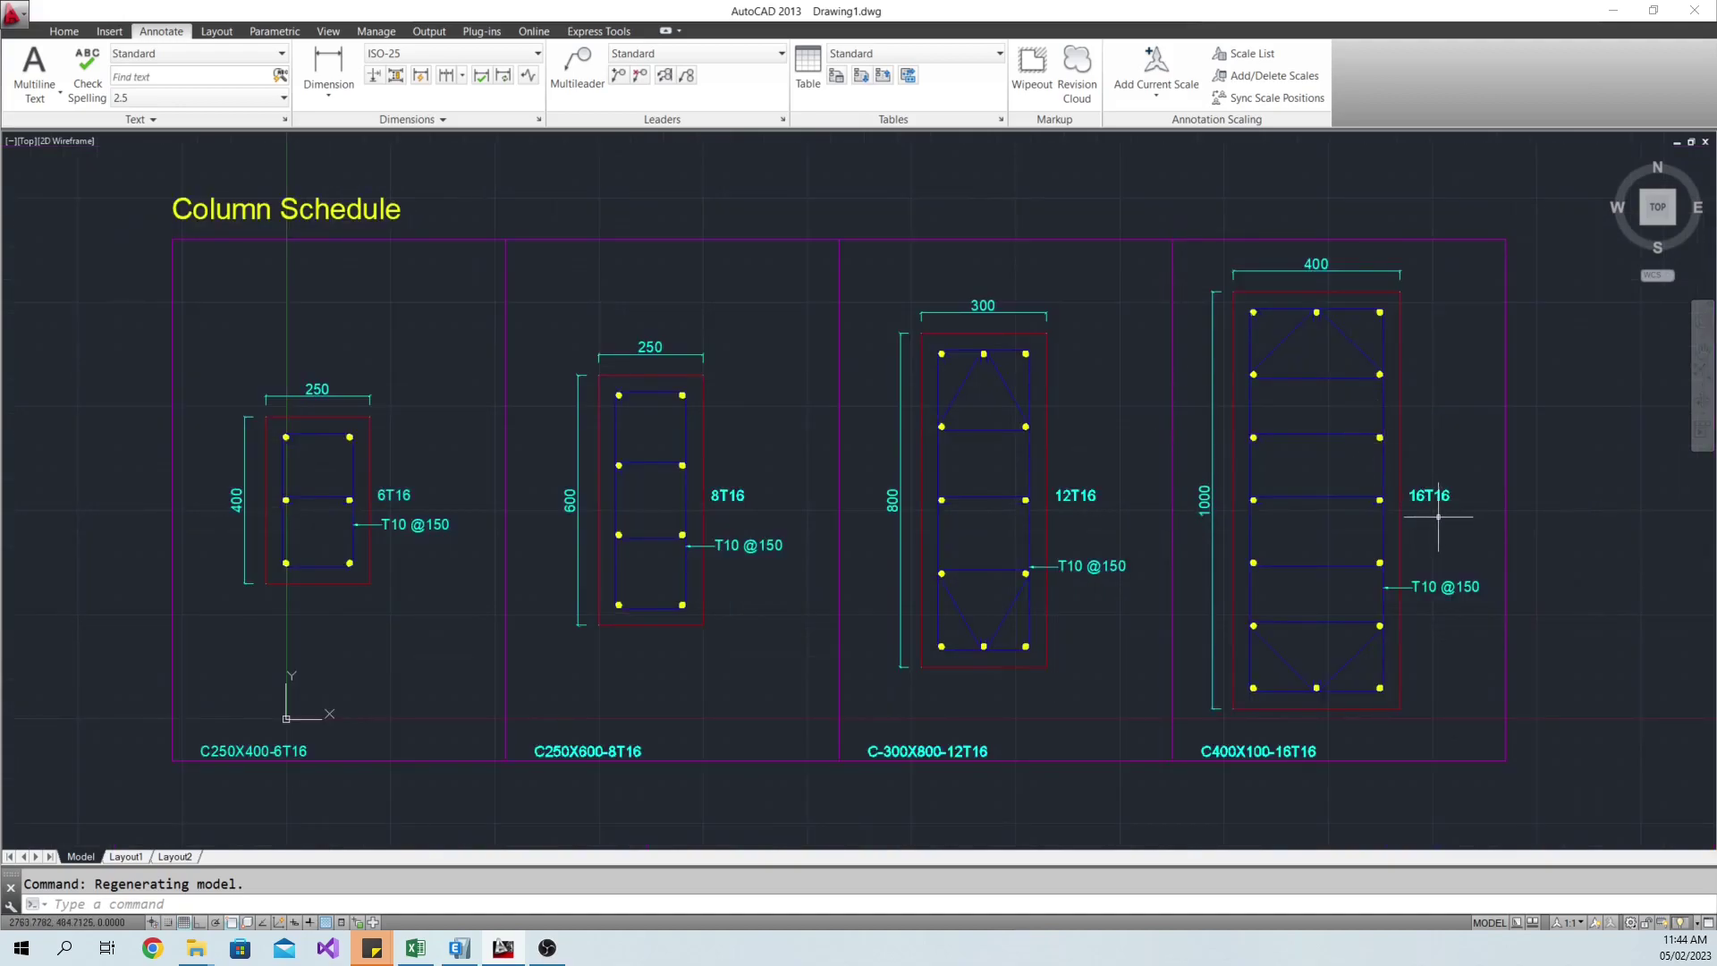
scroll(1433, 516, up, 1)
scroll(1201, 502, down, 3)
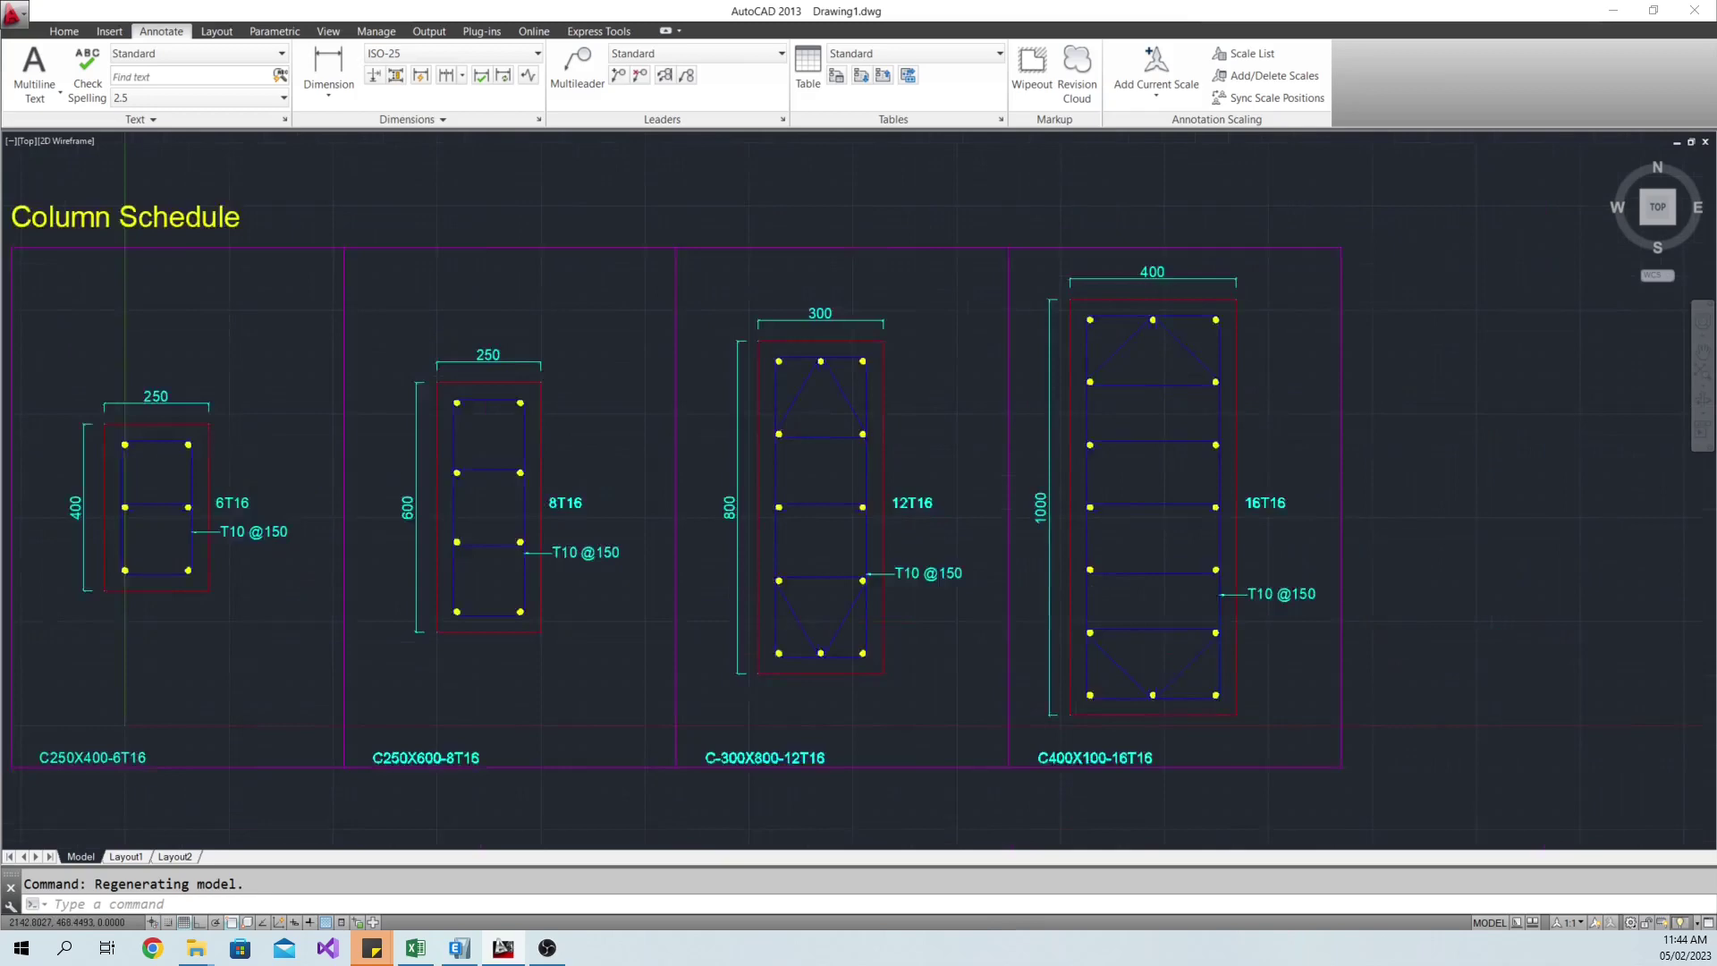